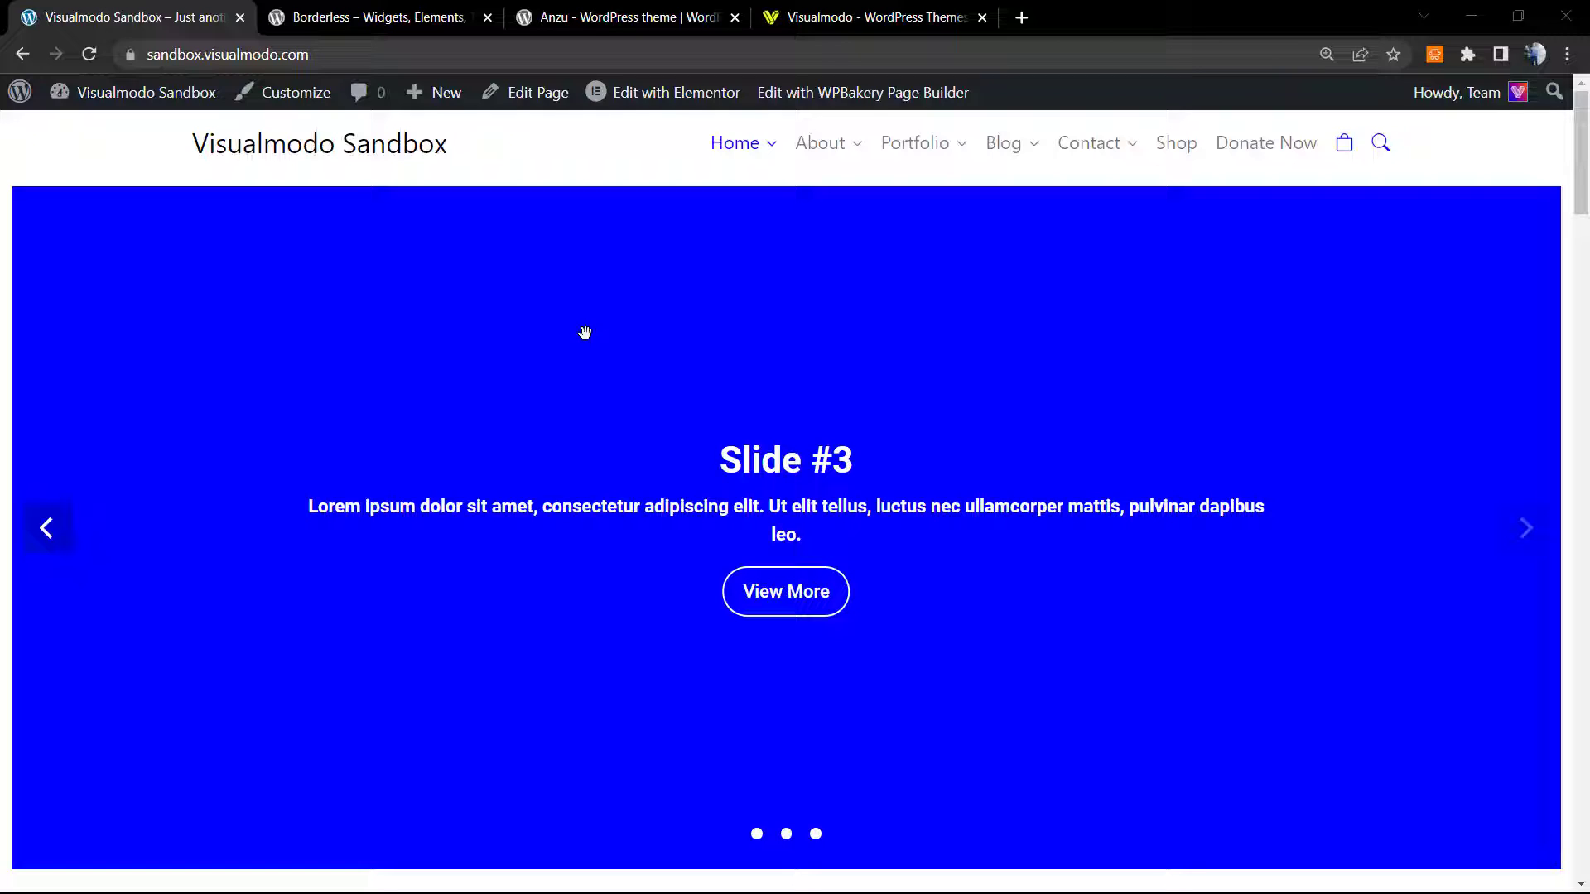
- Go from the front-end homepage to the admin Dashboard via the admin bar's site menu
mouse_move(733, 147)
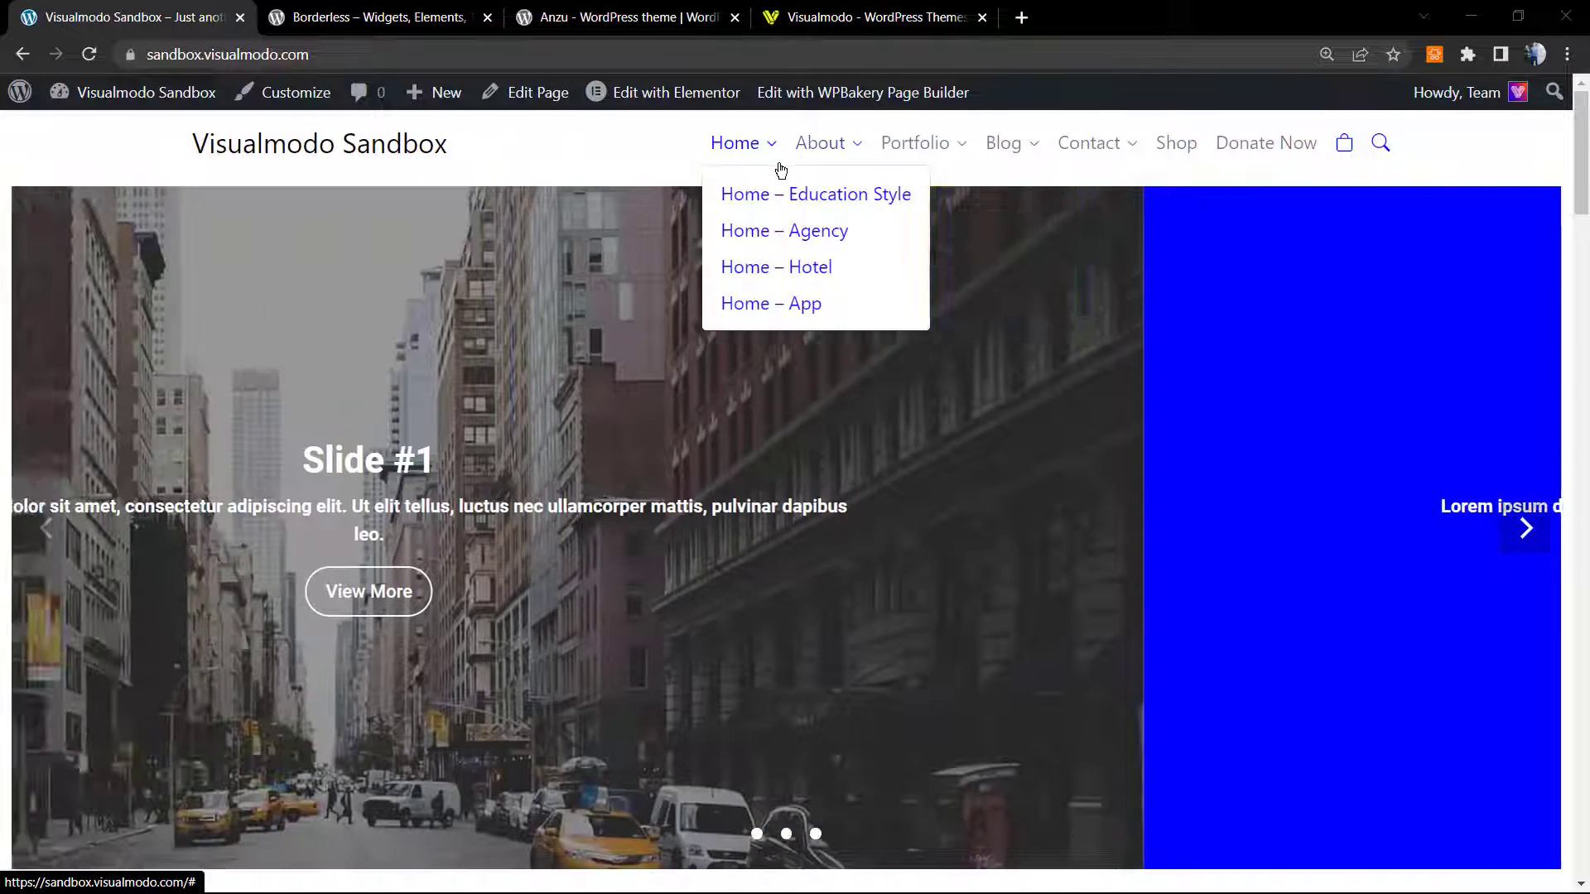
mouse_move(849, 149)
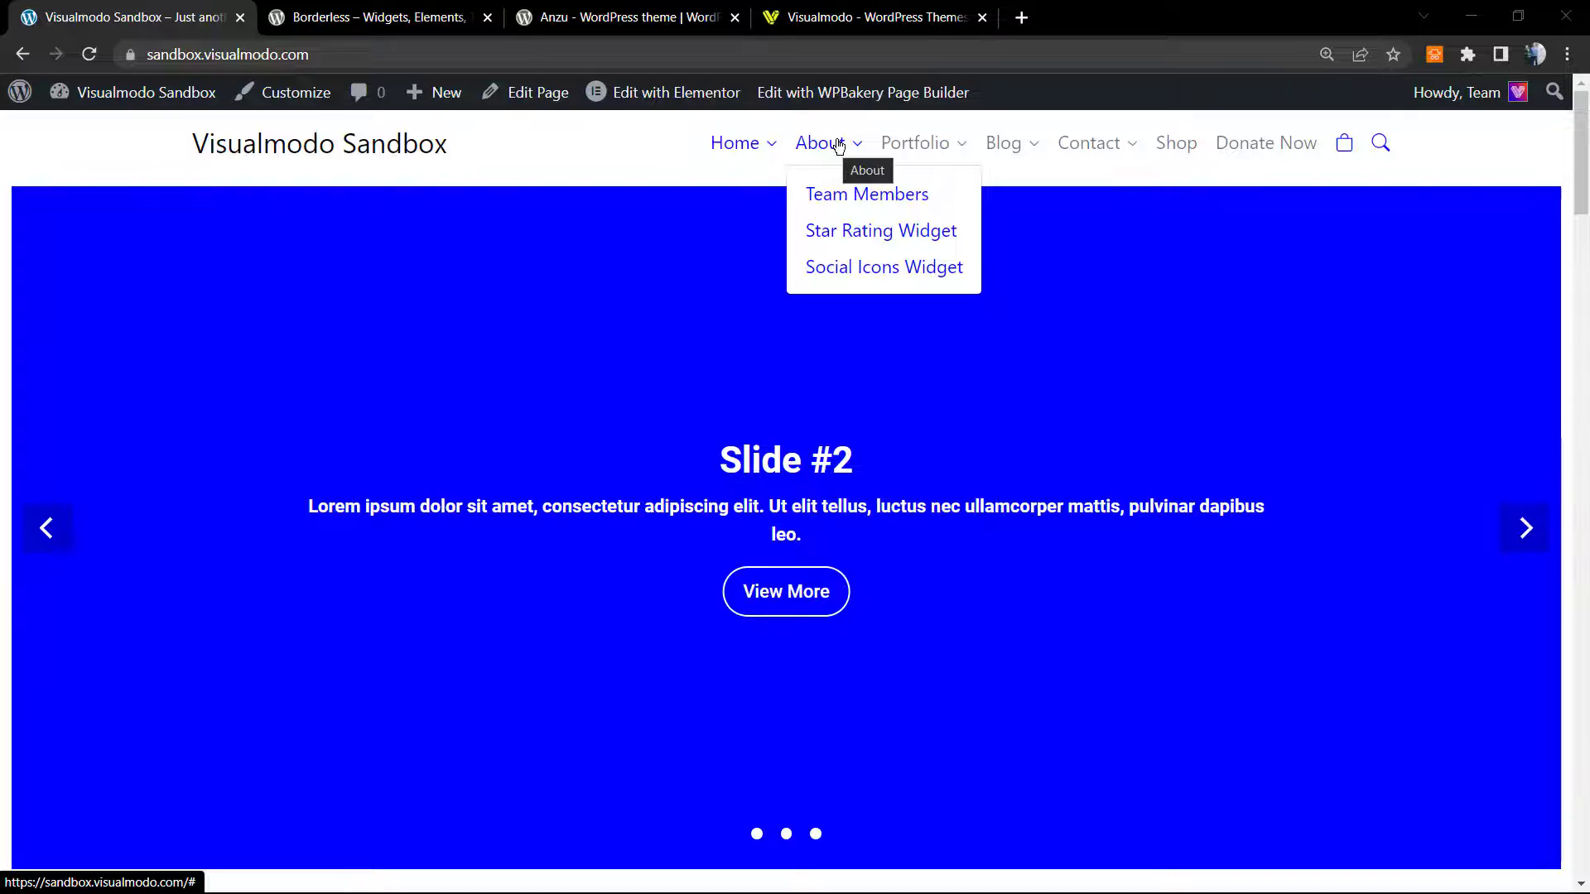
mouse_move(994, 145)
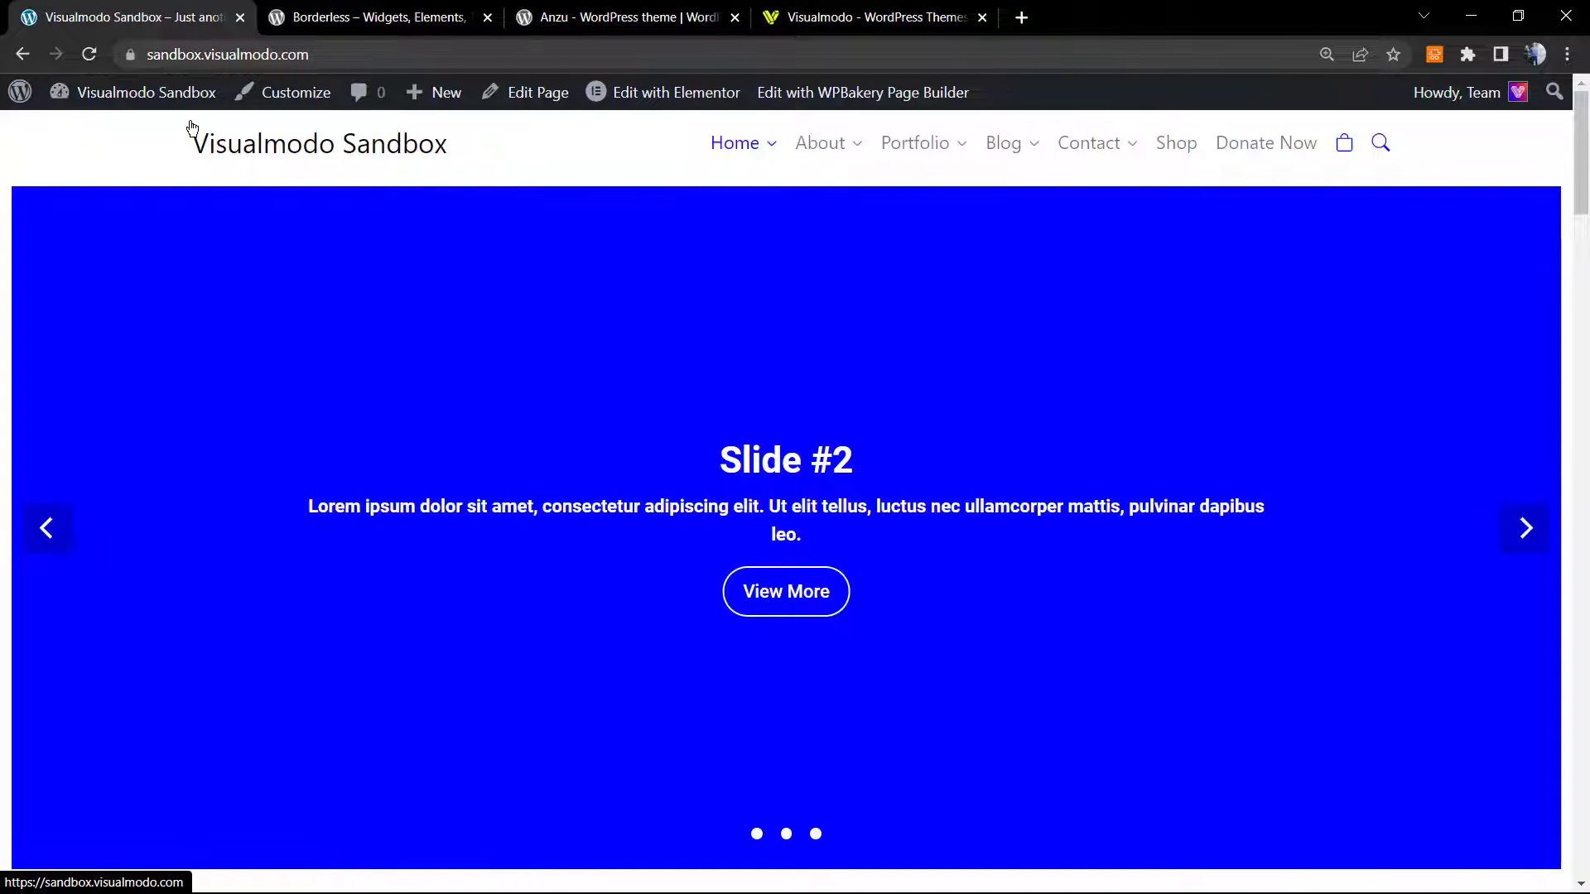
mouse_move(154, 104)
click(133, 131)
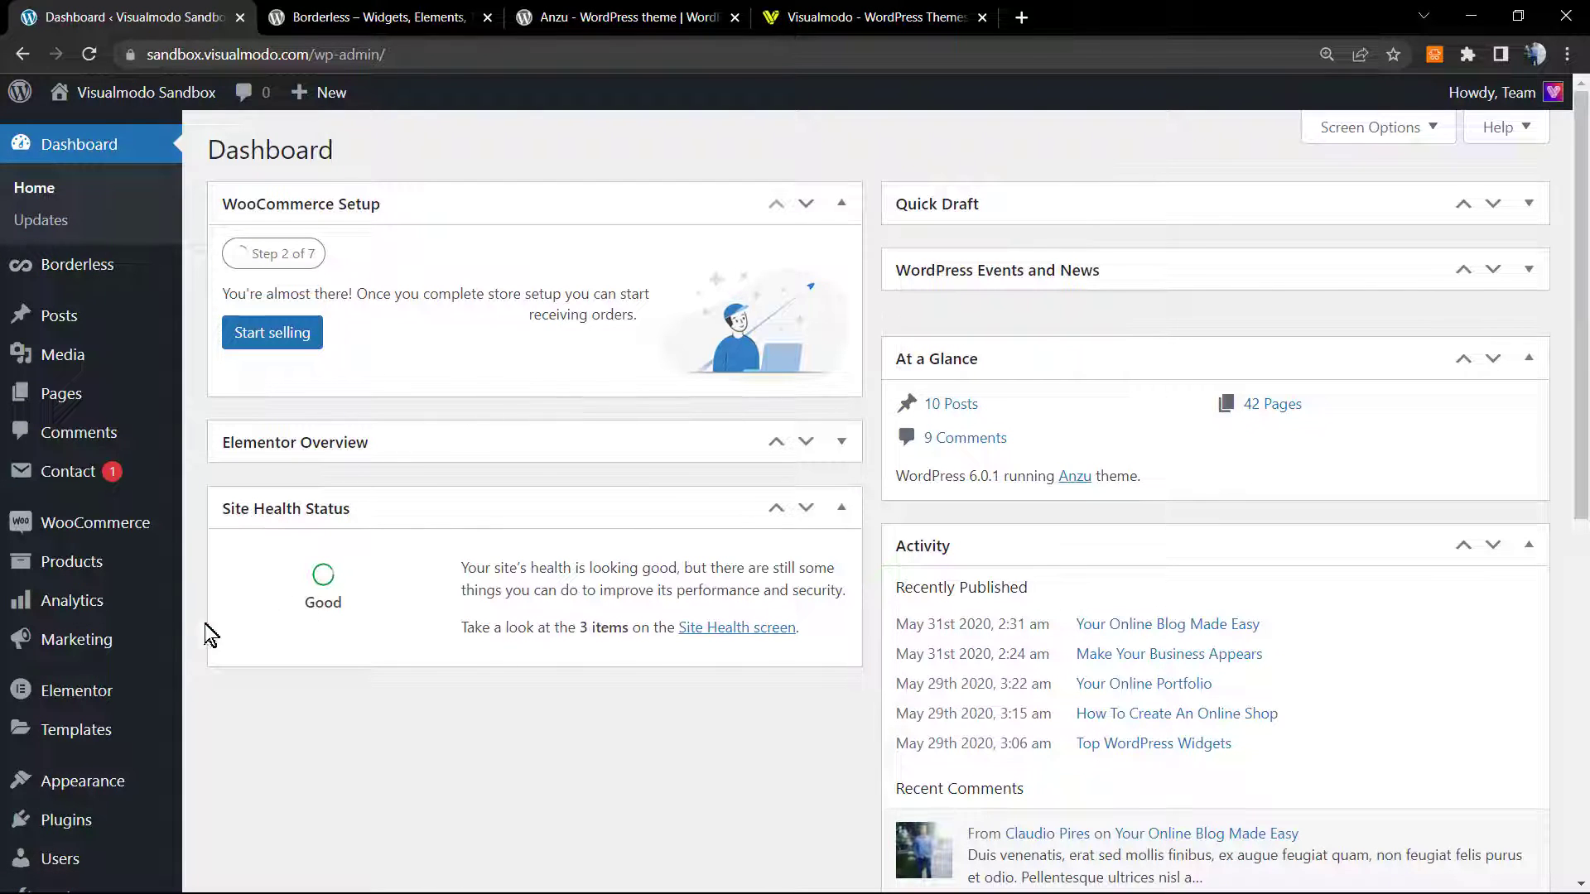
- Scroll the Dashboard and zoom the admin page in for easier reading
mouse_move(100, 668)
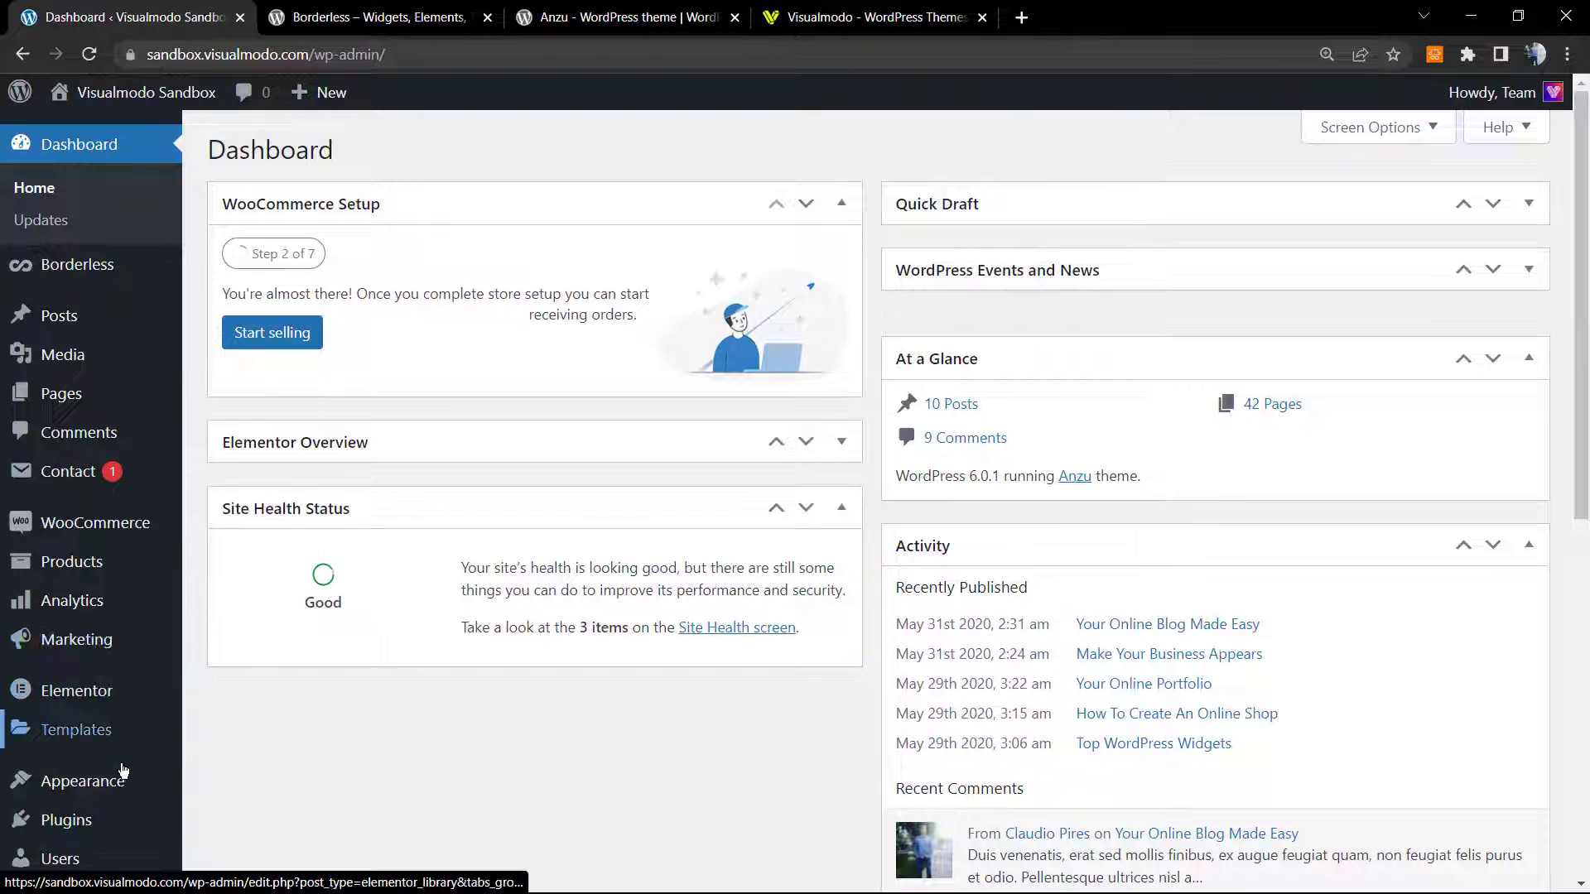
scroll(101, 774, down, 2)
scroll(97, 750, down, 2)
key(ctrl+plus)
key(ctrl+plus)
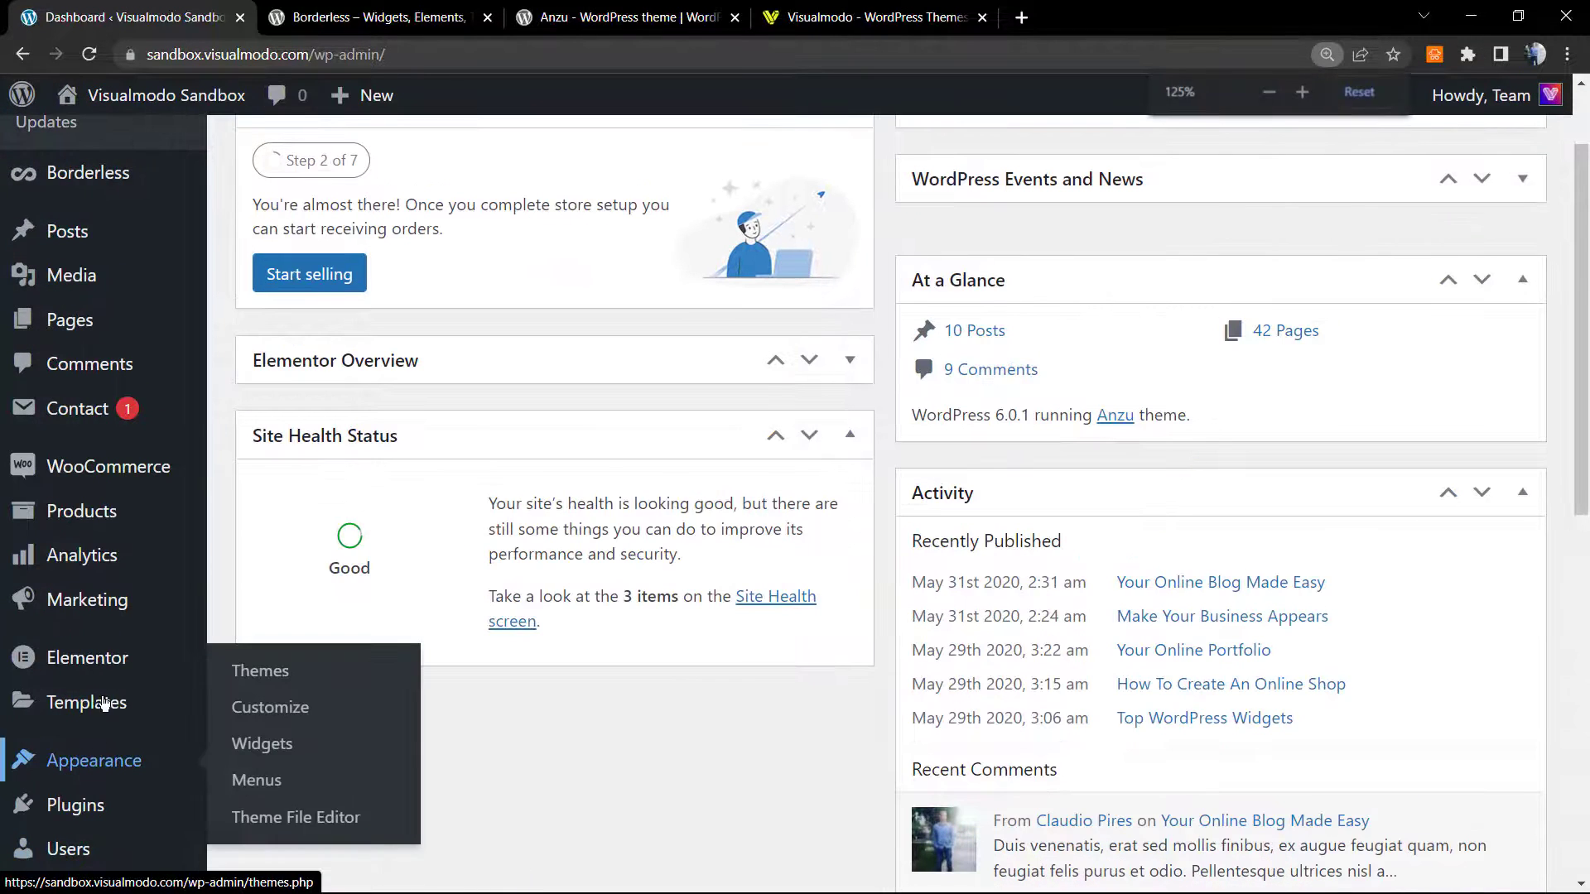
- Open Appearance > Menus to bring up the Main Menu editor
click(268, 792)
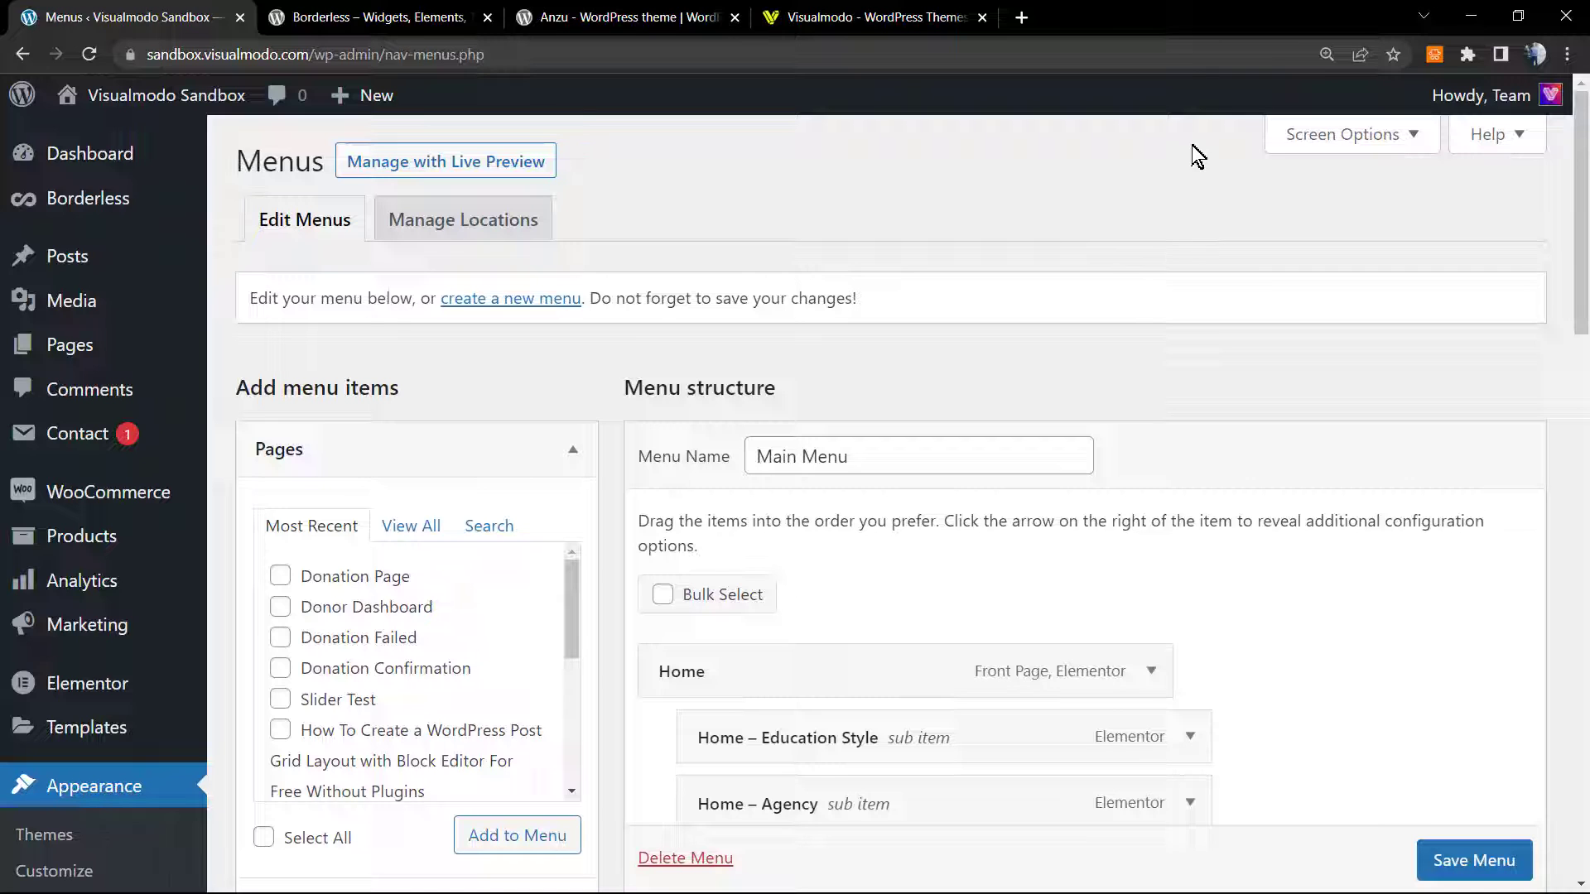
triple_click(1214, 142)
click(1253, 150)
triple_click(1253, 151)
click(1358, 170)
drag(1257, 149, 1421, 135)
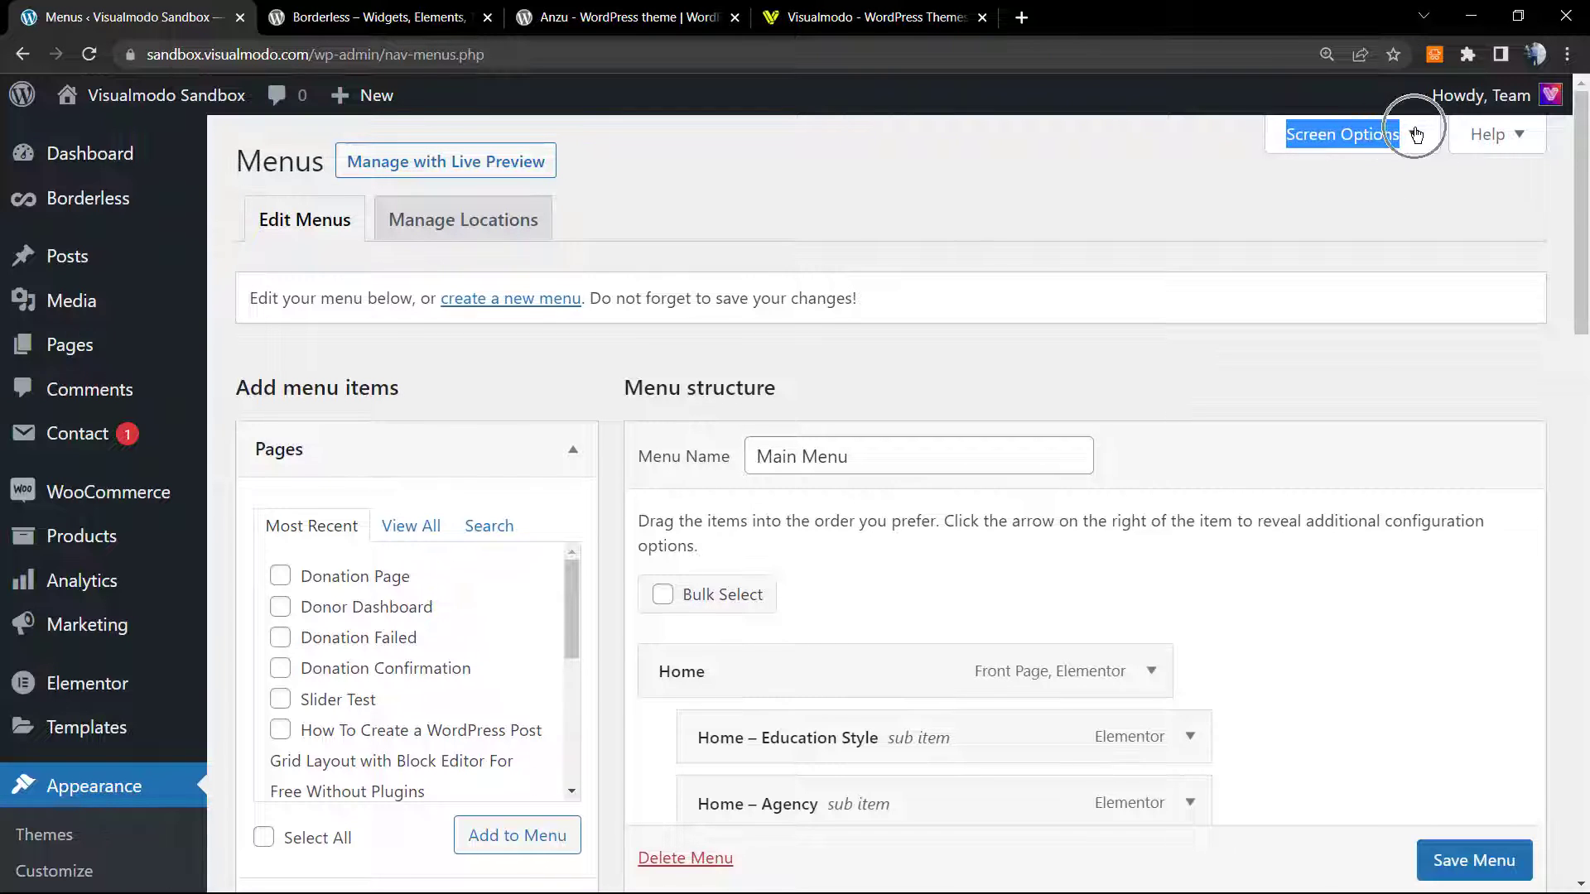
mouse_move(1438, 111)
- Ensure Title Attribute is checked in Screen Options, then close the panel
click(1413, 137)
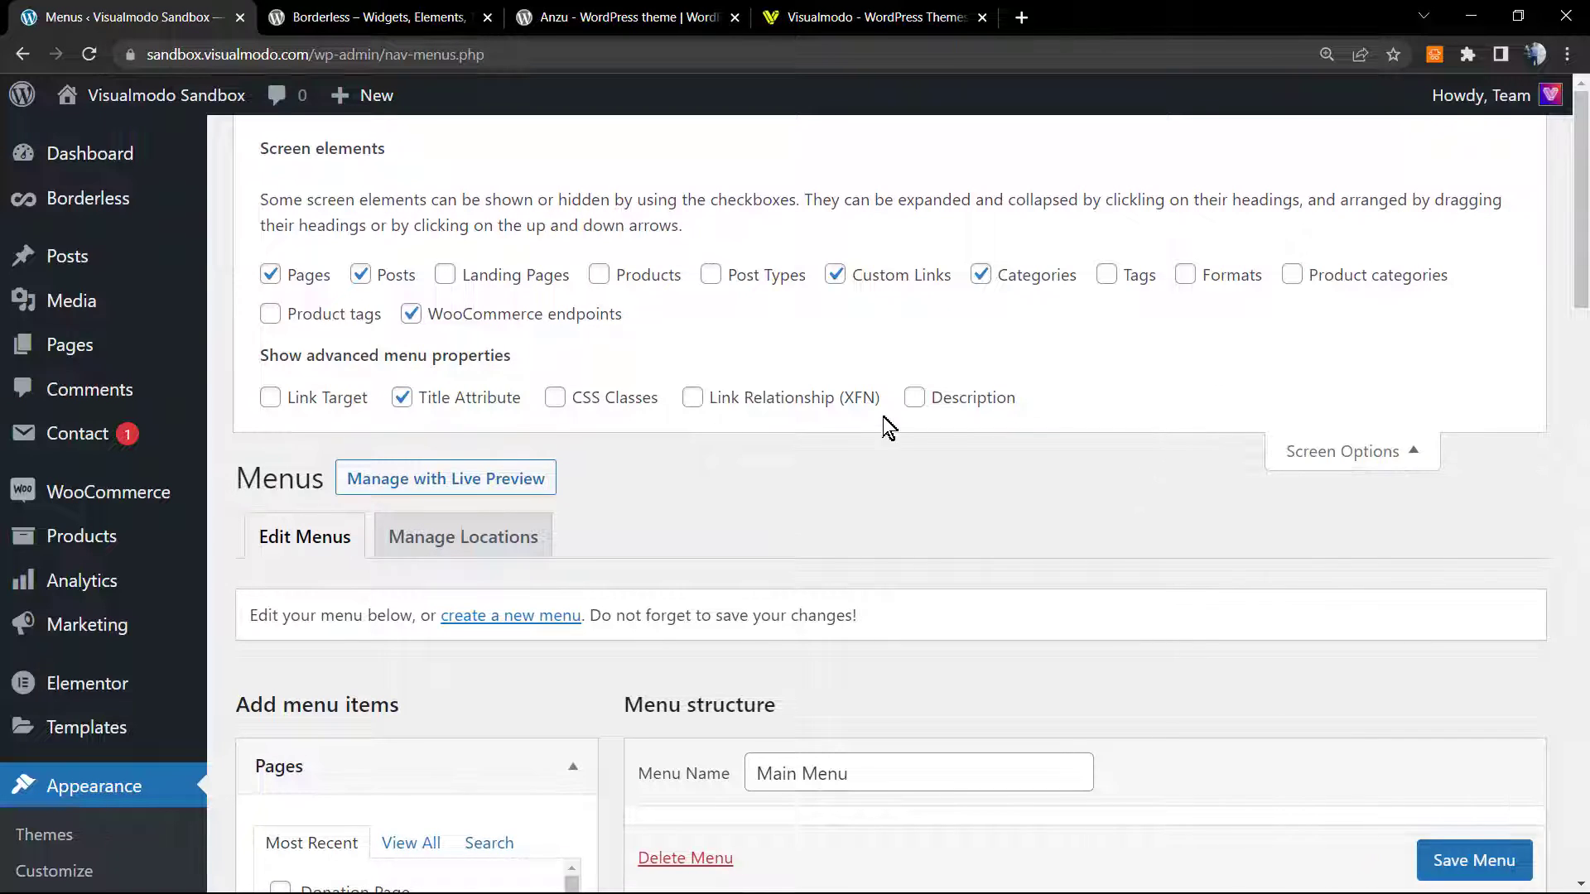
click(445, 403)
click(445, 404)
click(1400, 455)
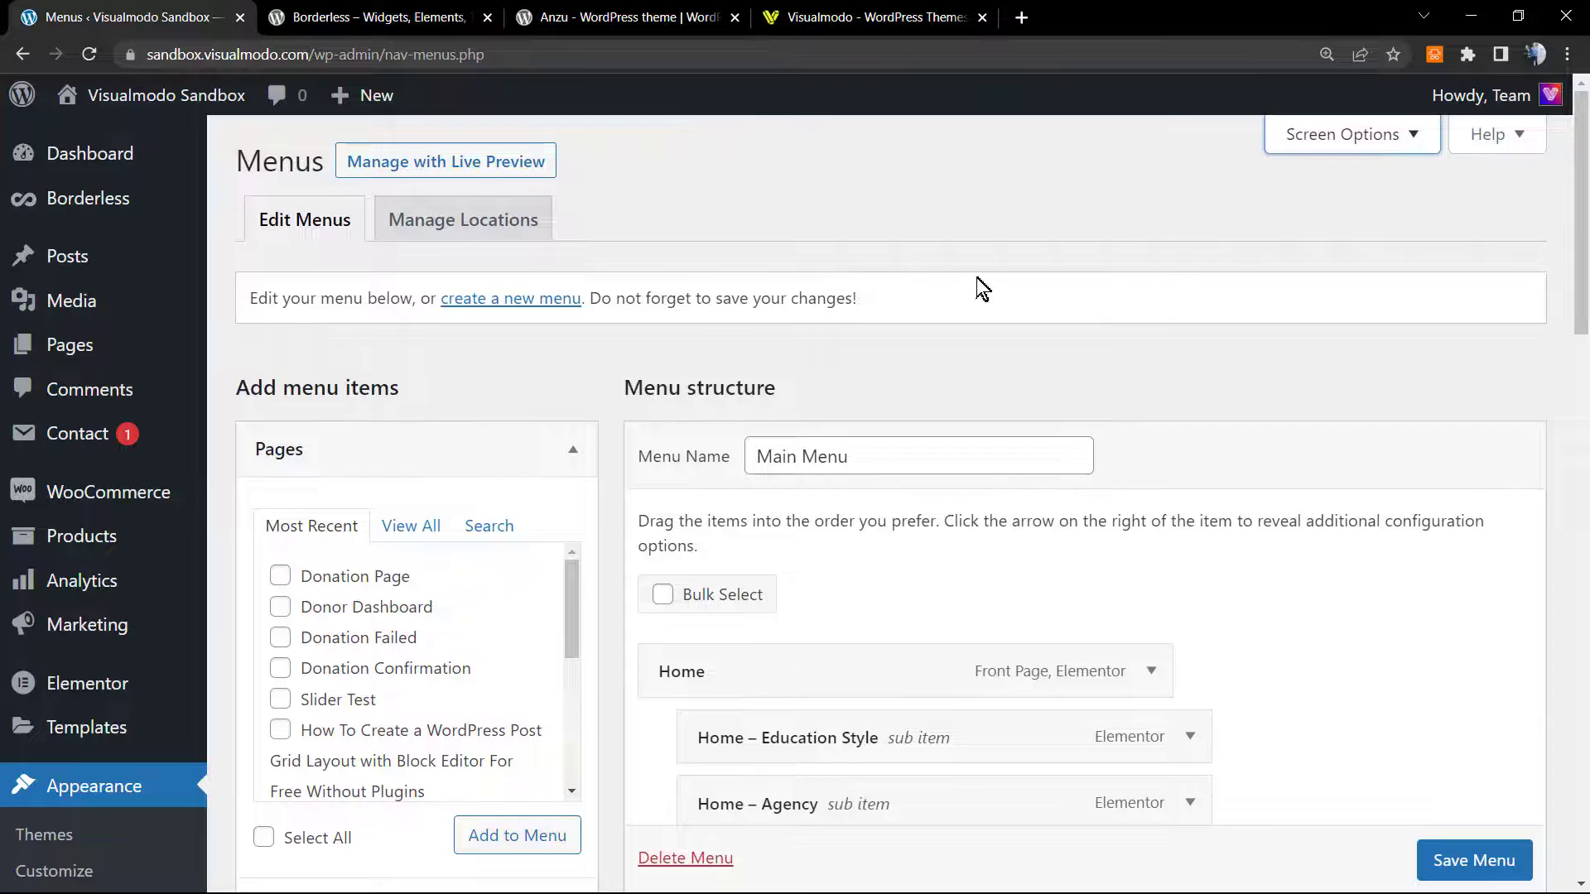
- Expand the Home and Home – Education Style items to inspect their settings
scroll(982, 282, down, 2)
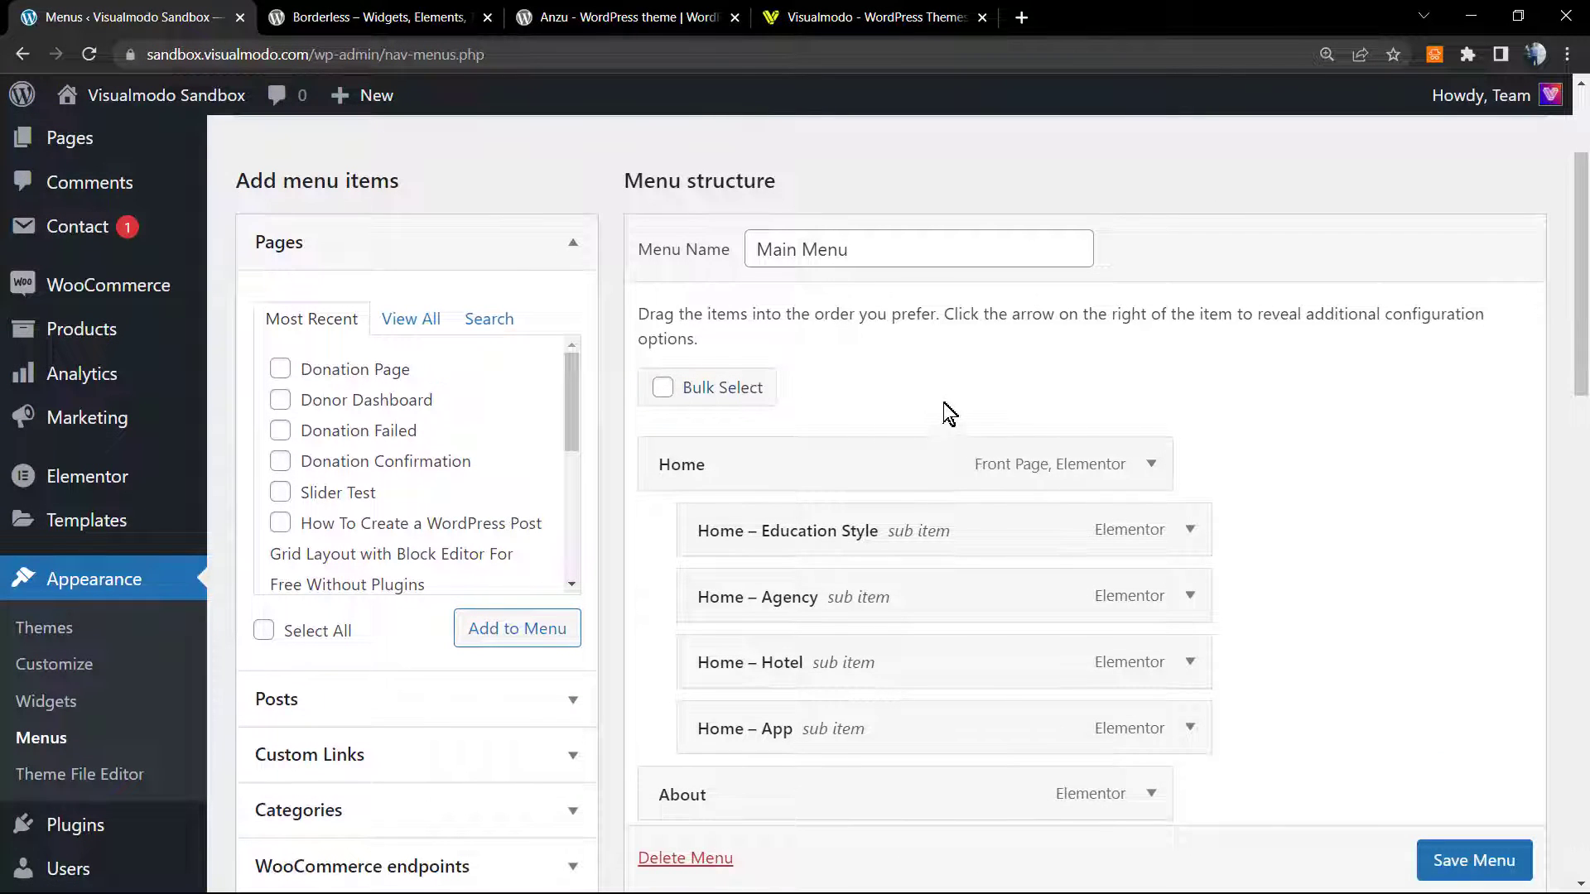
click(1158, 478)
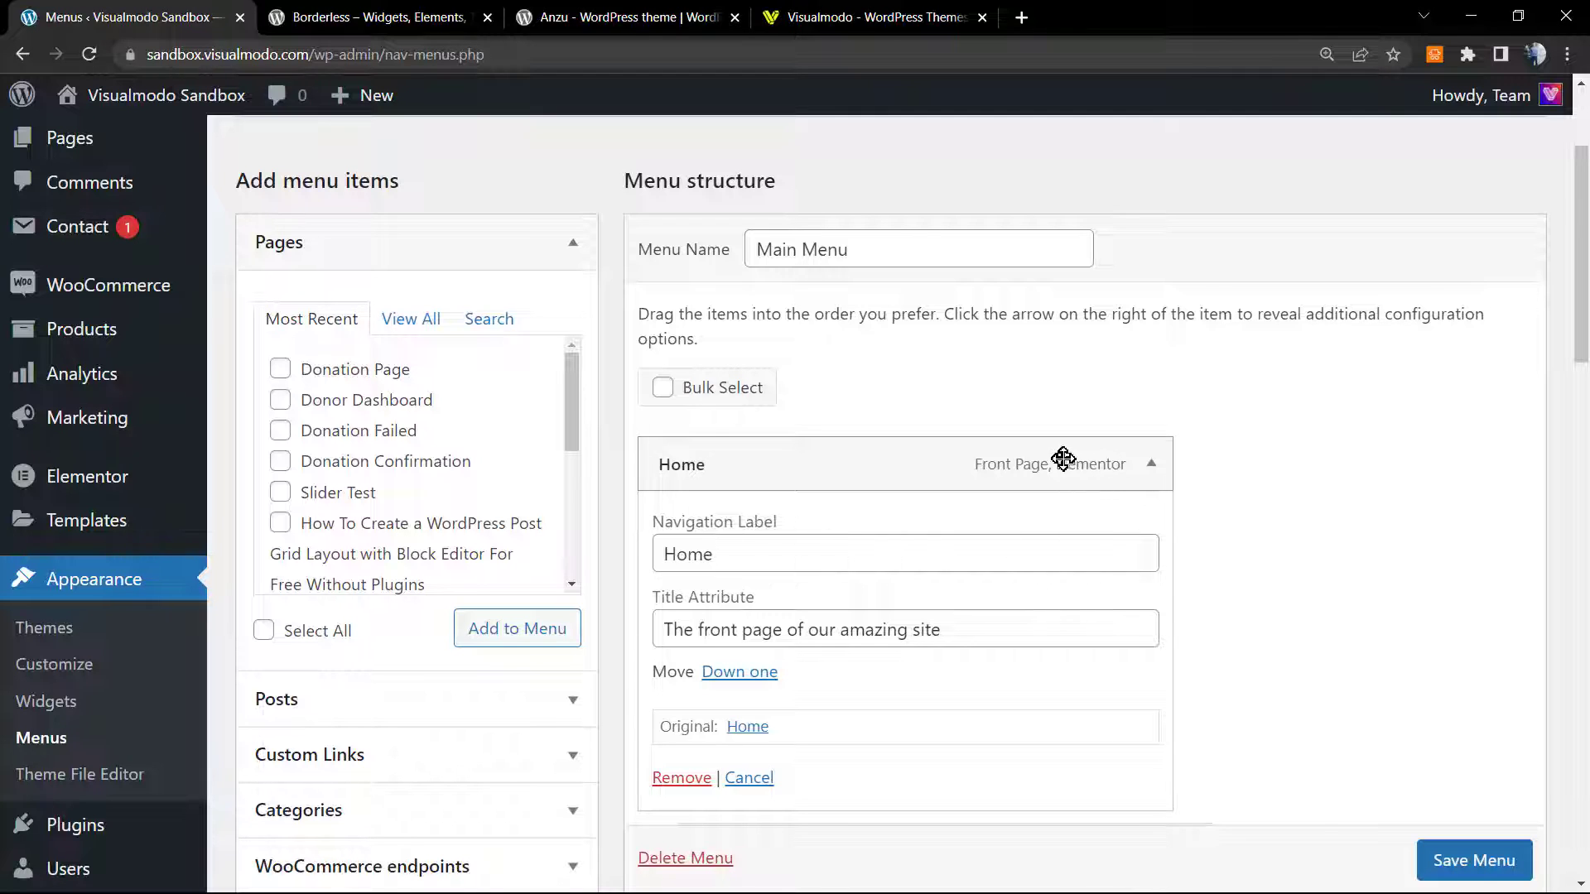
click(1152, 466)
scroll(986, 500, down, 3)
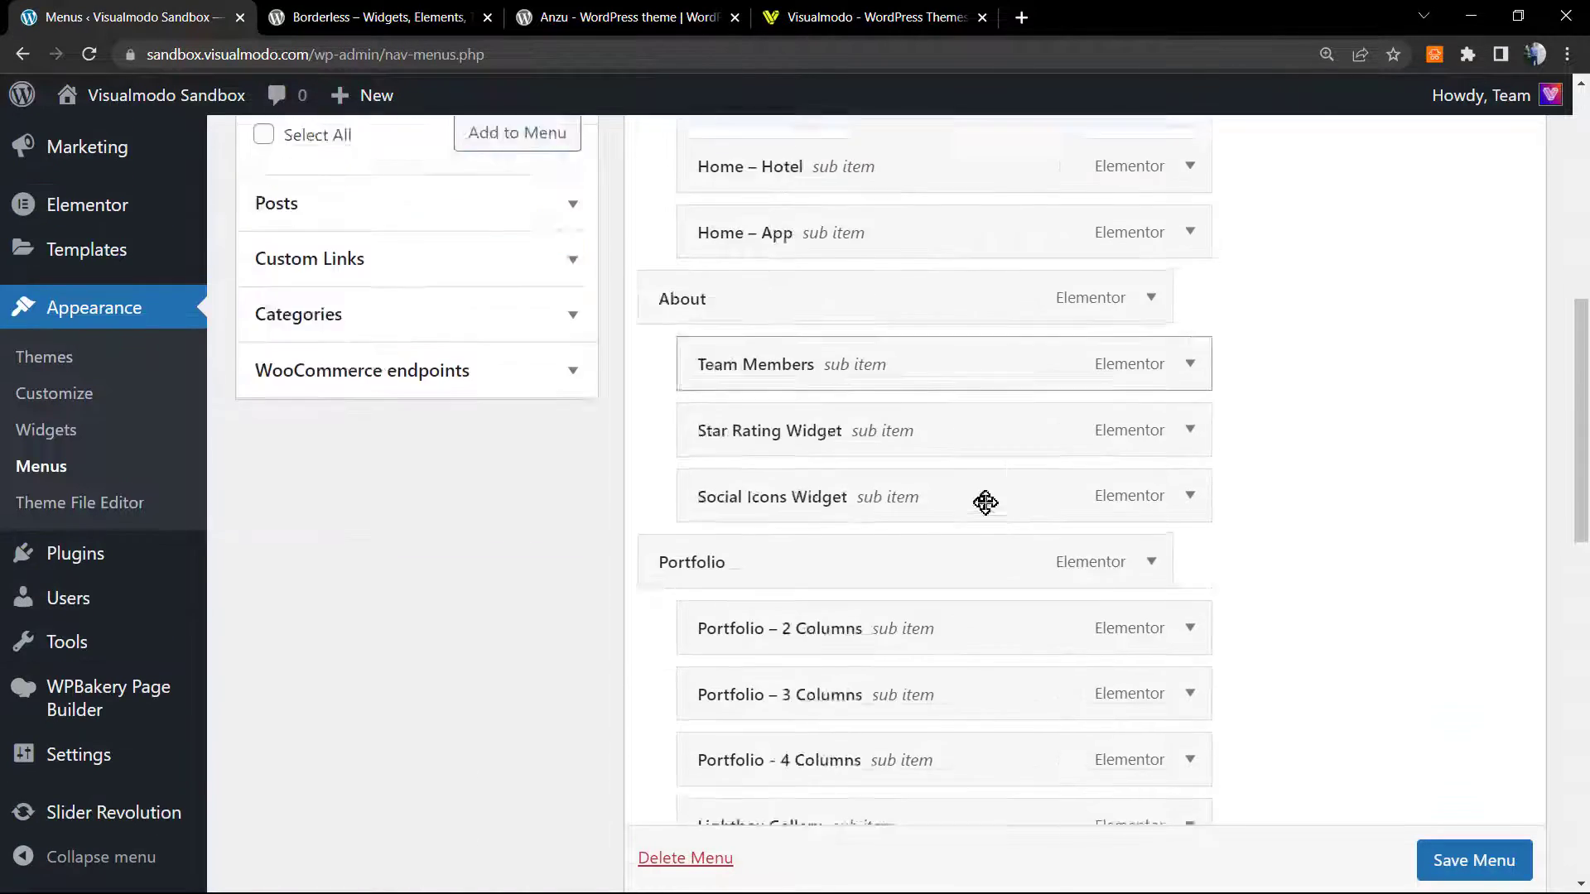
scroll(962, 539, up, 8)
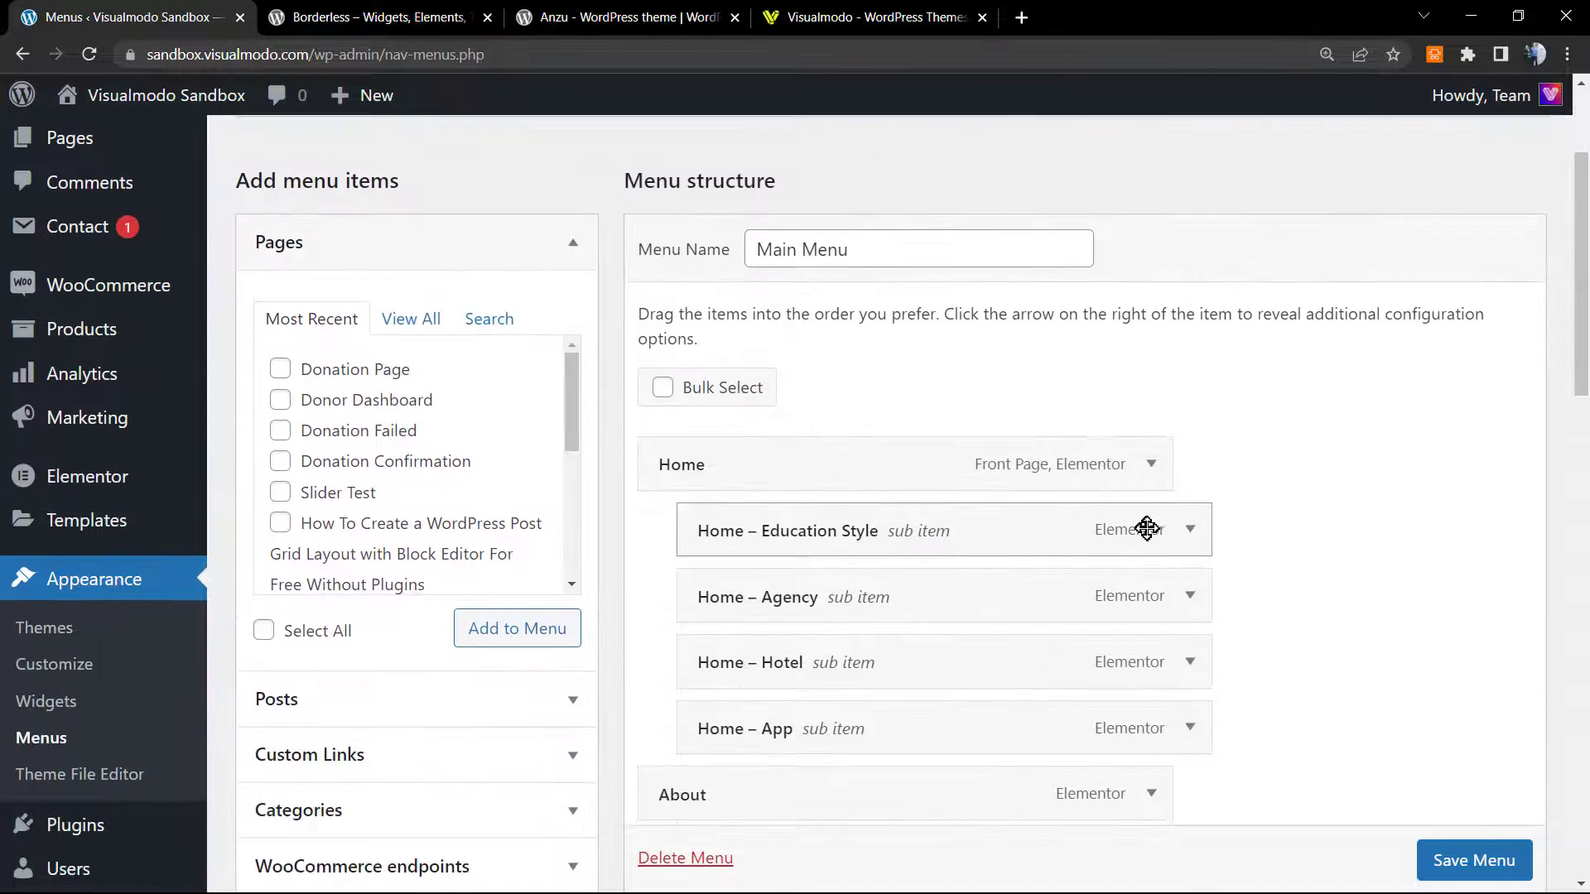
click(1191, 529)
click(1151, 464)
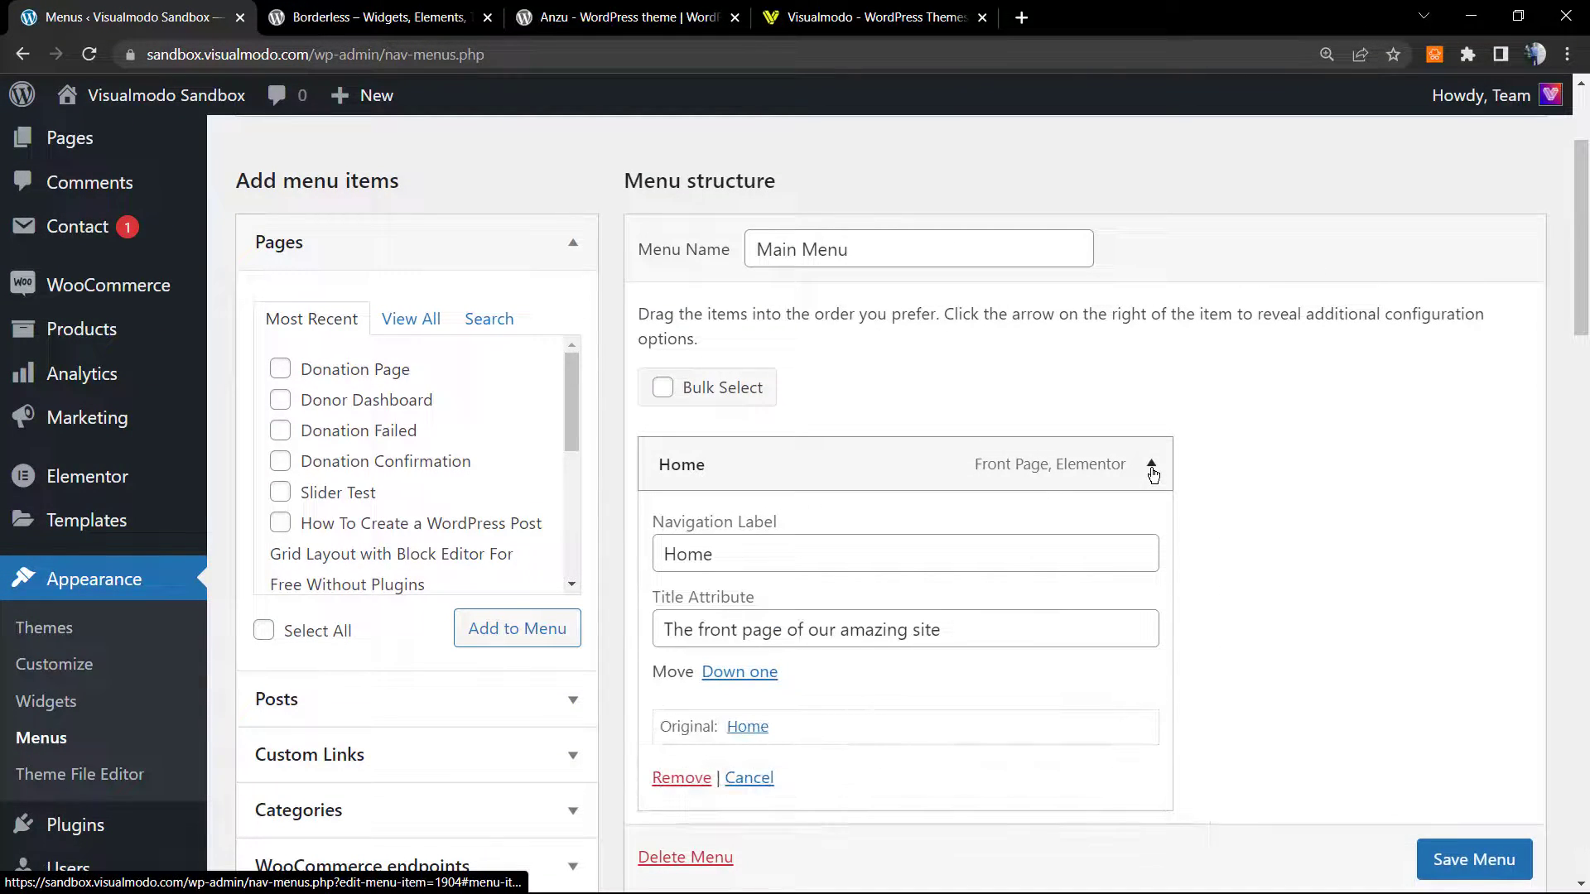
click(1152, 469)
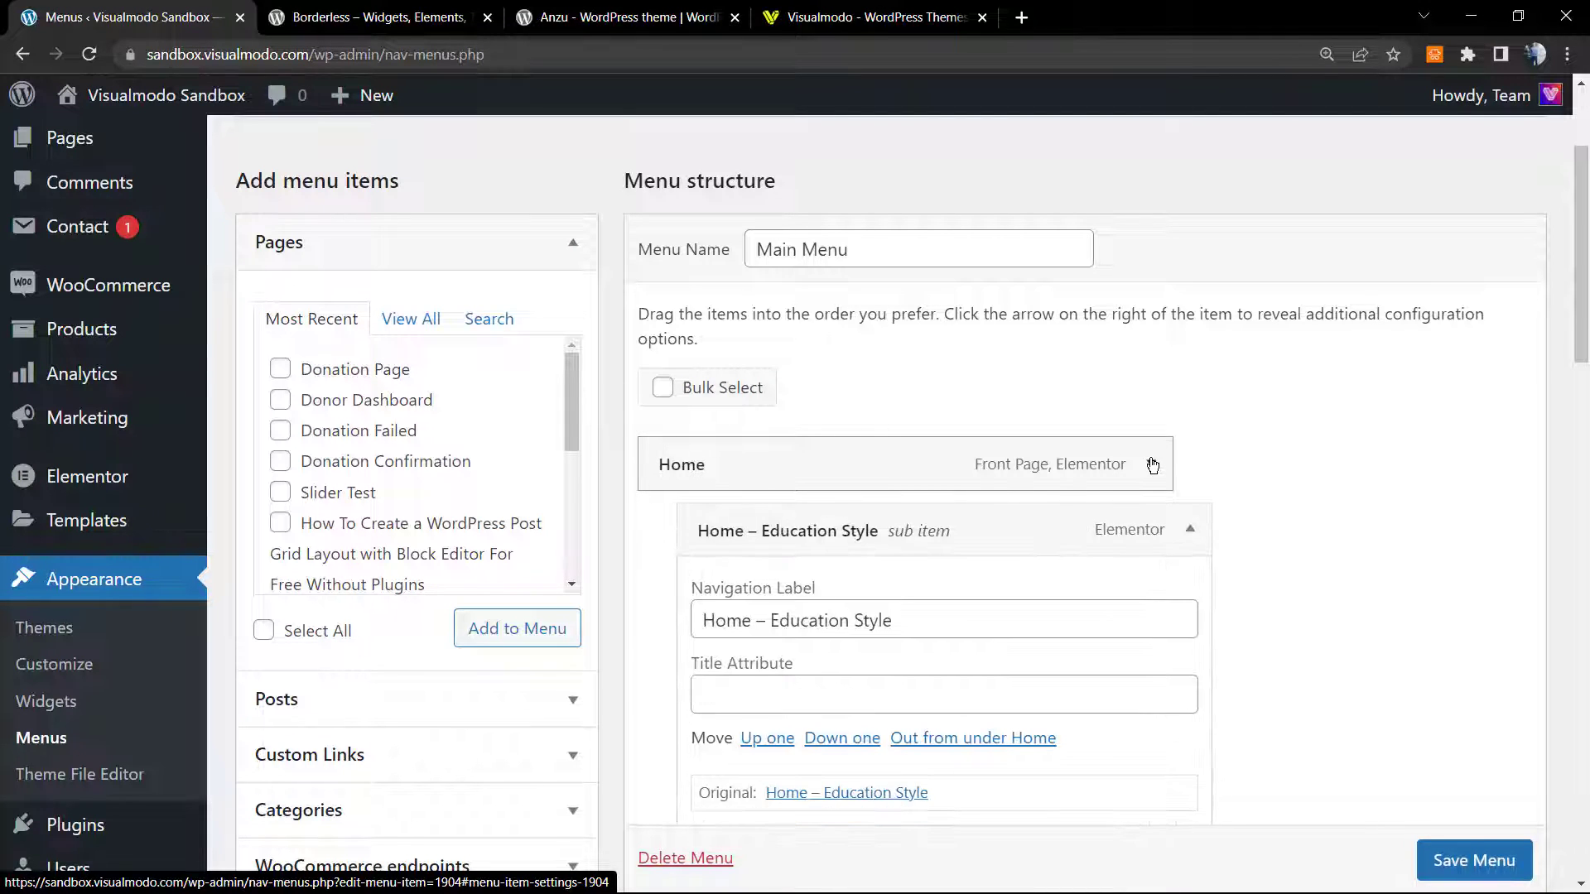
- Reopen the Home item showing its Title Attribute 'The front page of our amazing site'
click(1152, 464)
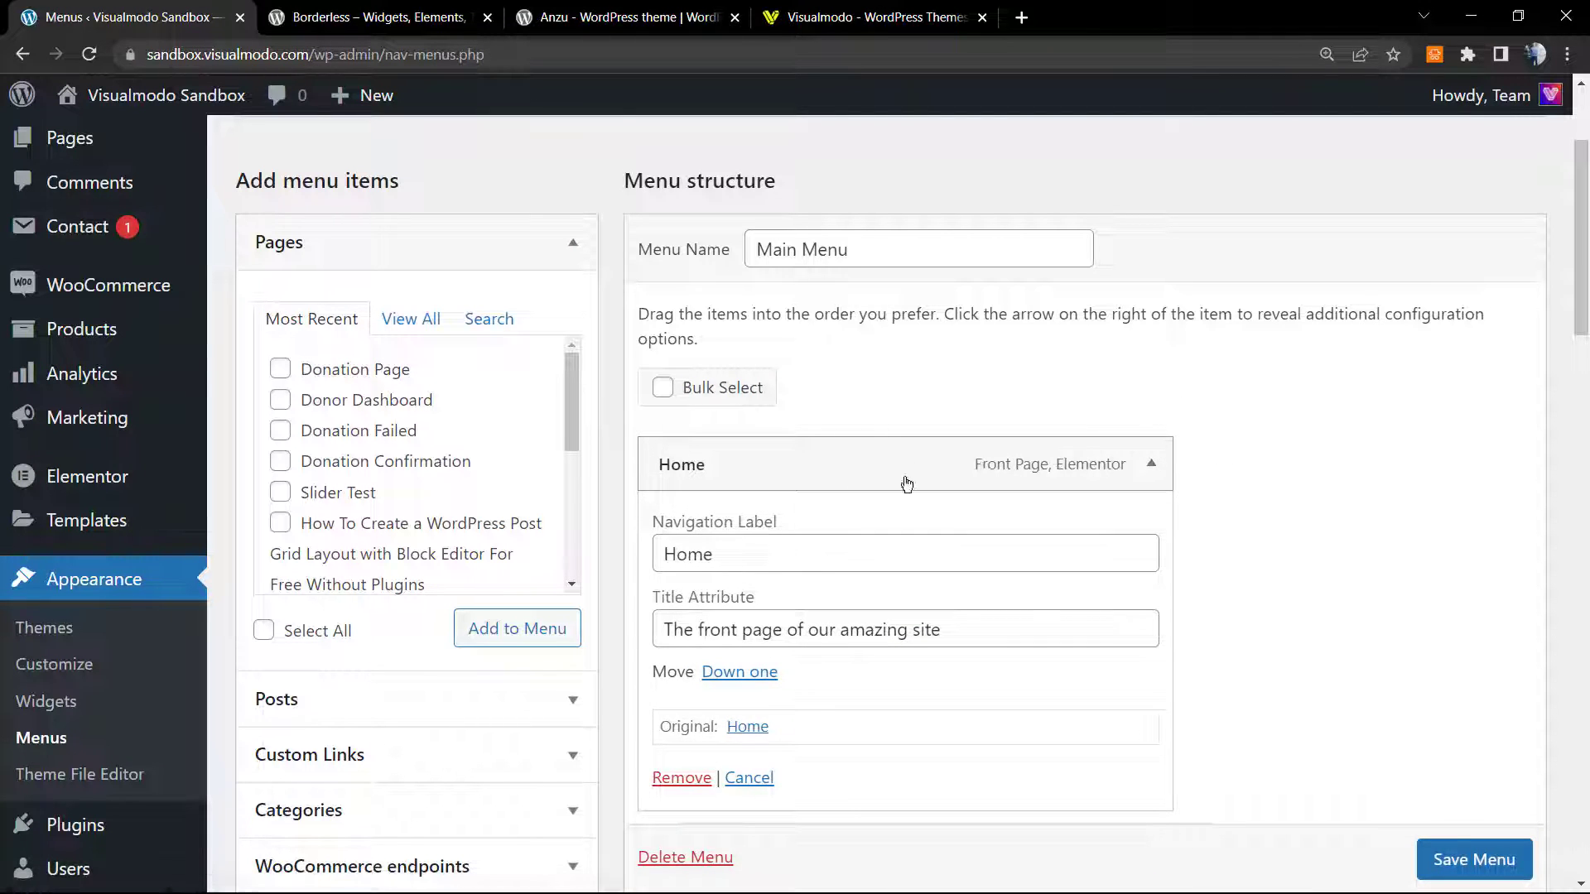
click(1151, 471)
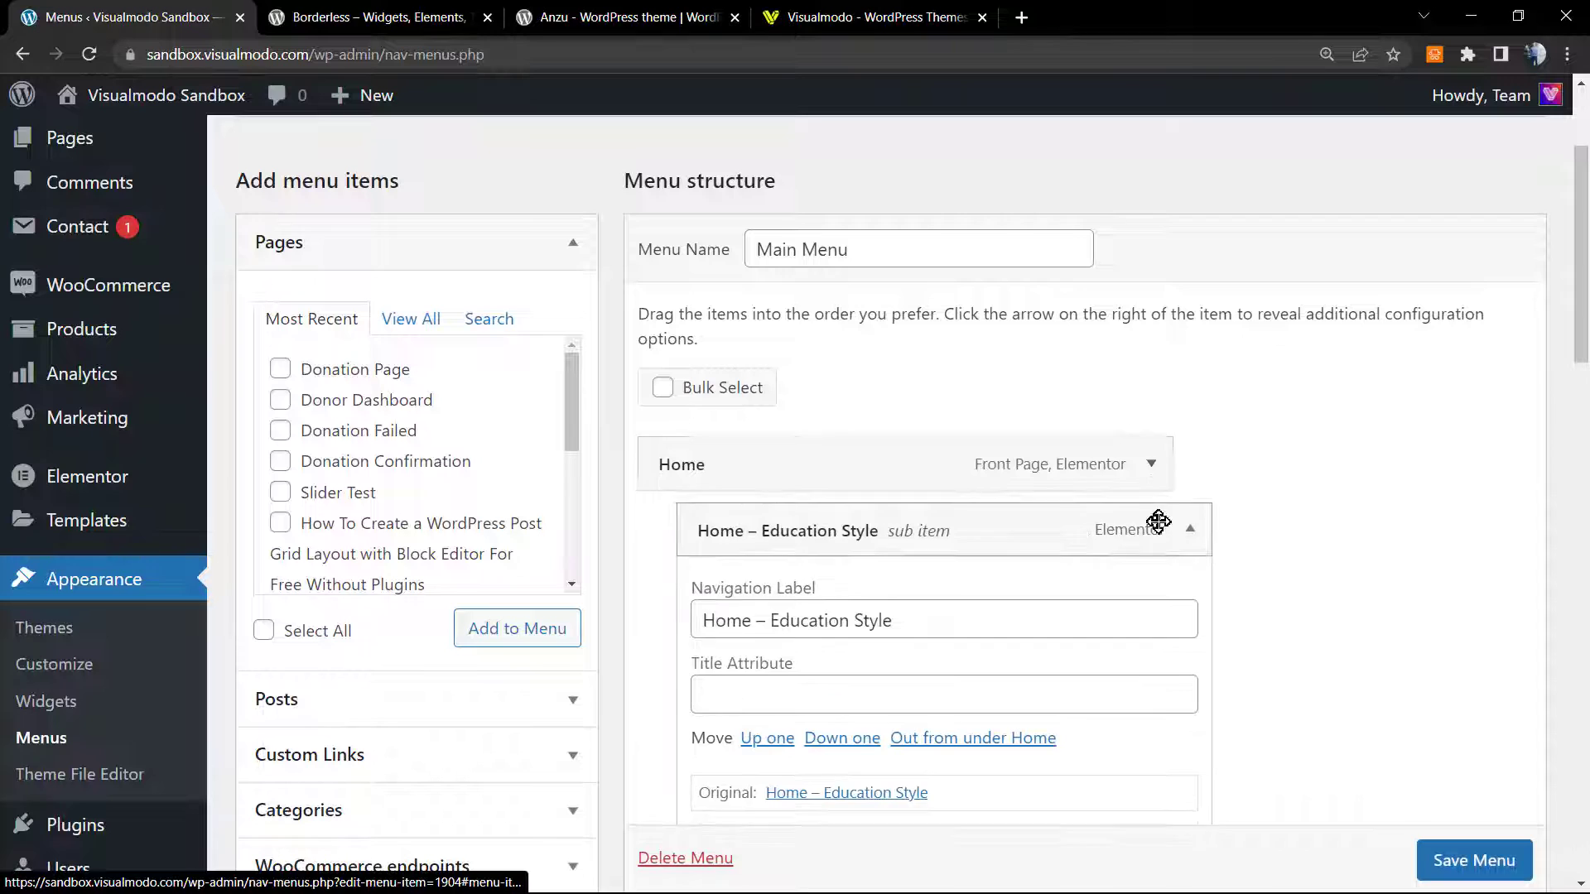
scroll(1125, 521, down, 8)
scroll(1036, 539, up, 4)
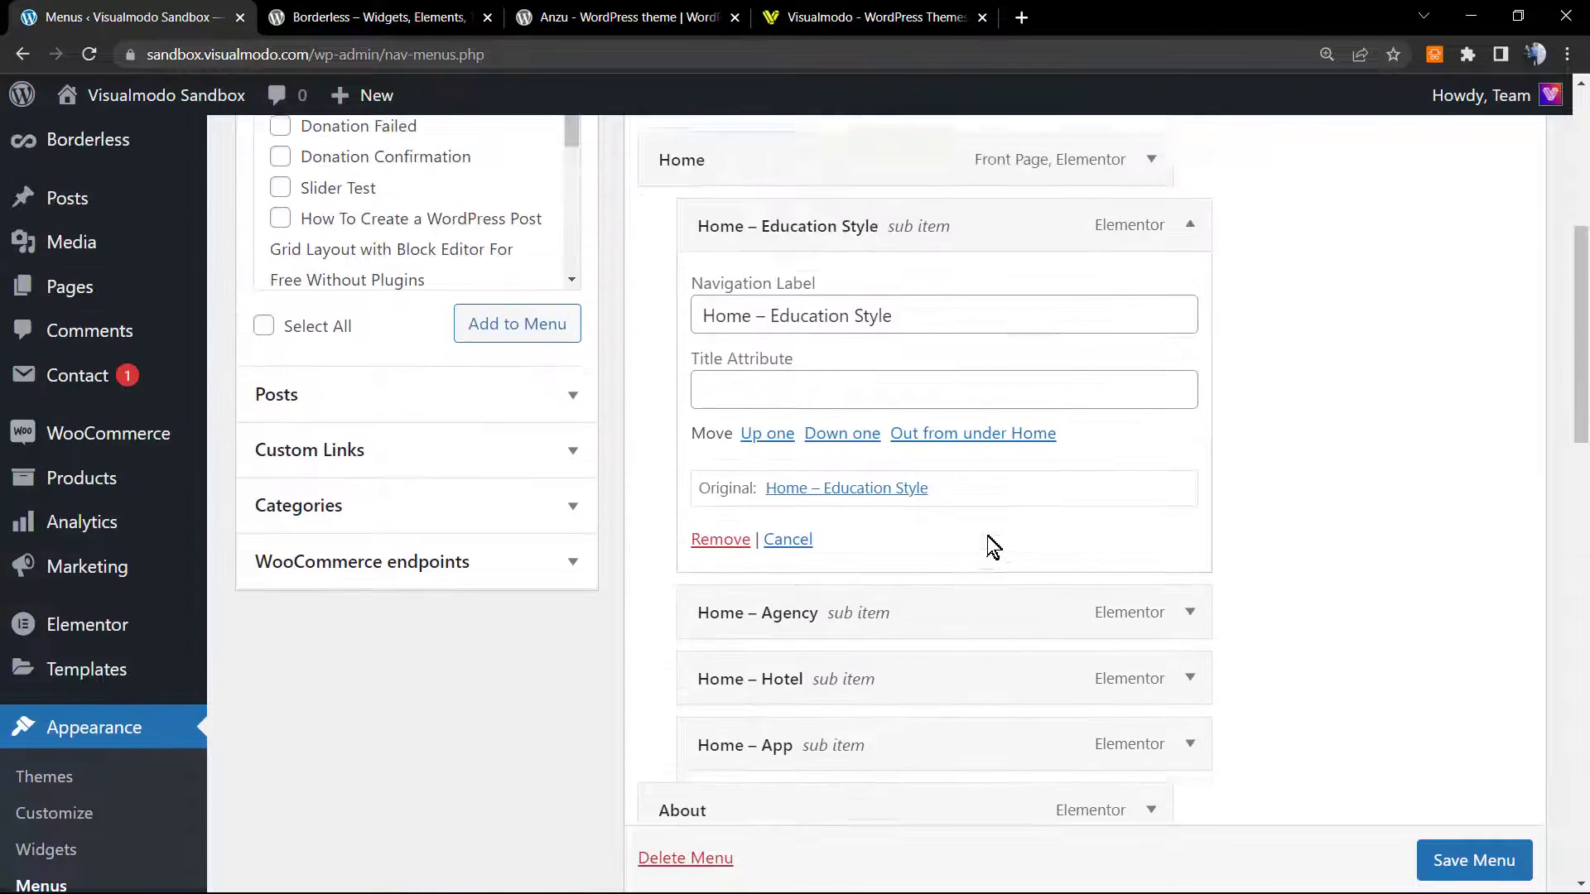
scroll(987, 535, up, 4)
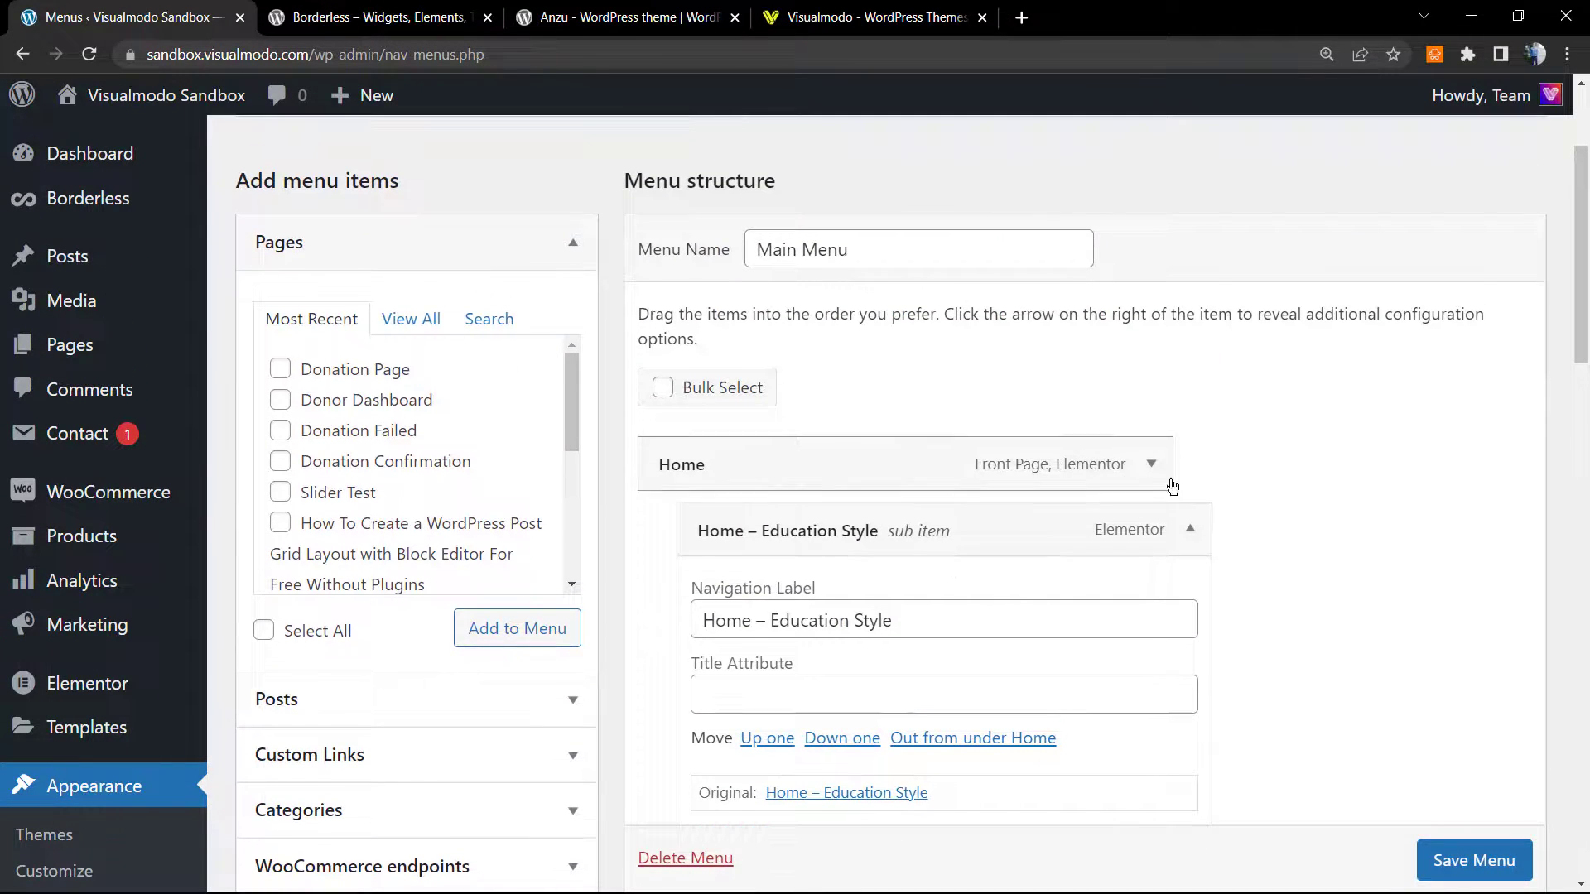
click(1152, 465)
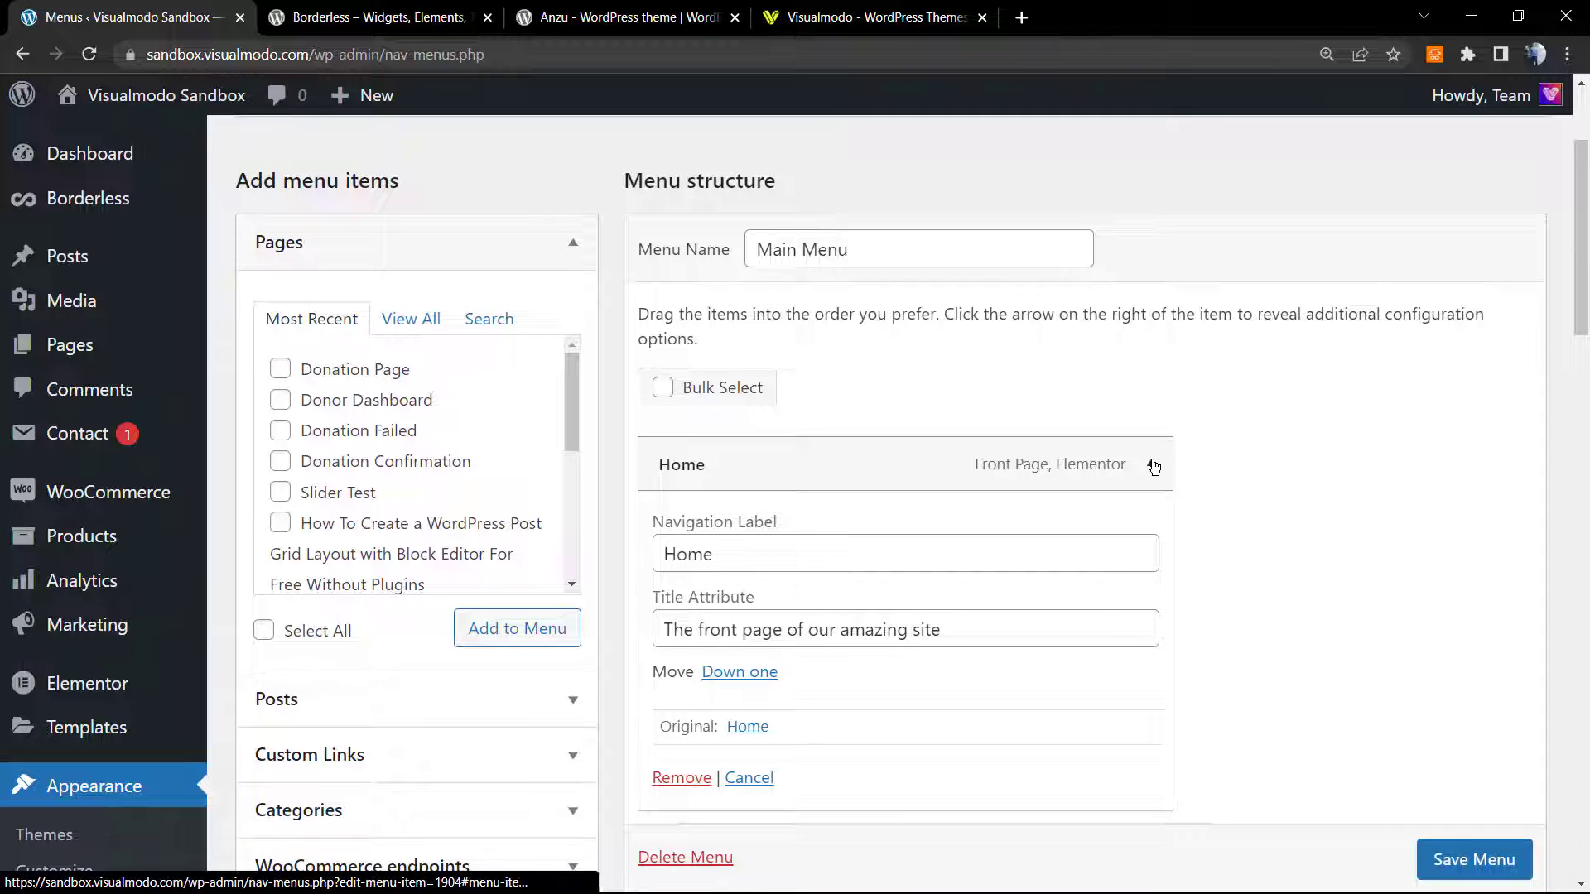
- Highlight the Home item's Navigation Label and Title Attribute text, then collapse it
click(775, 554)
key(ctrl+a)
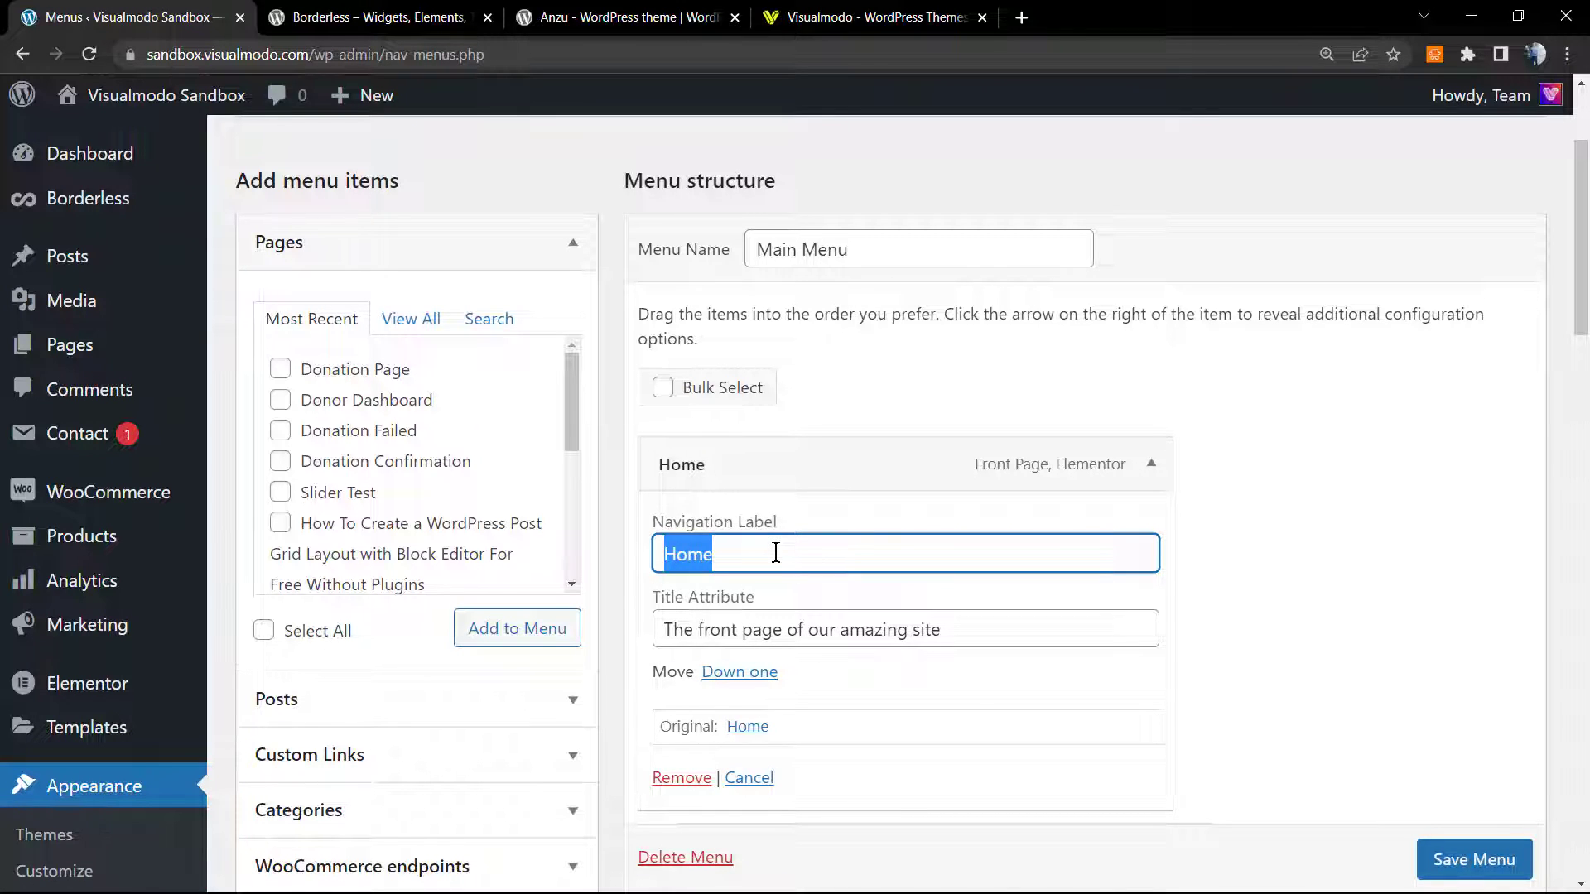
click(776, 554)
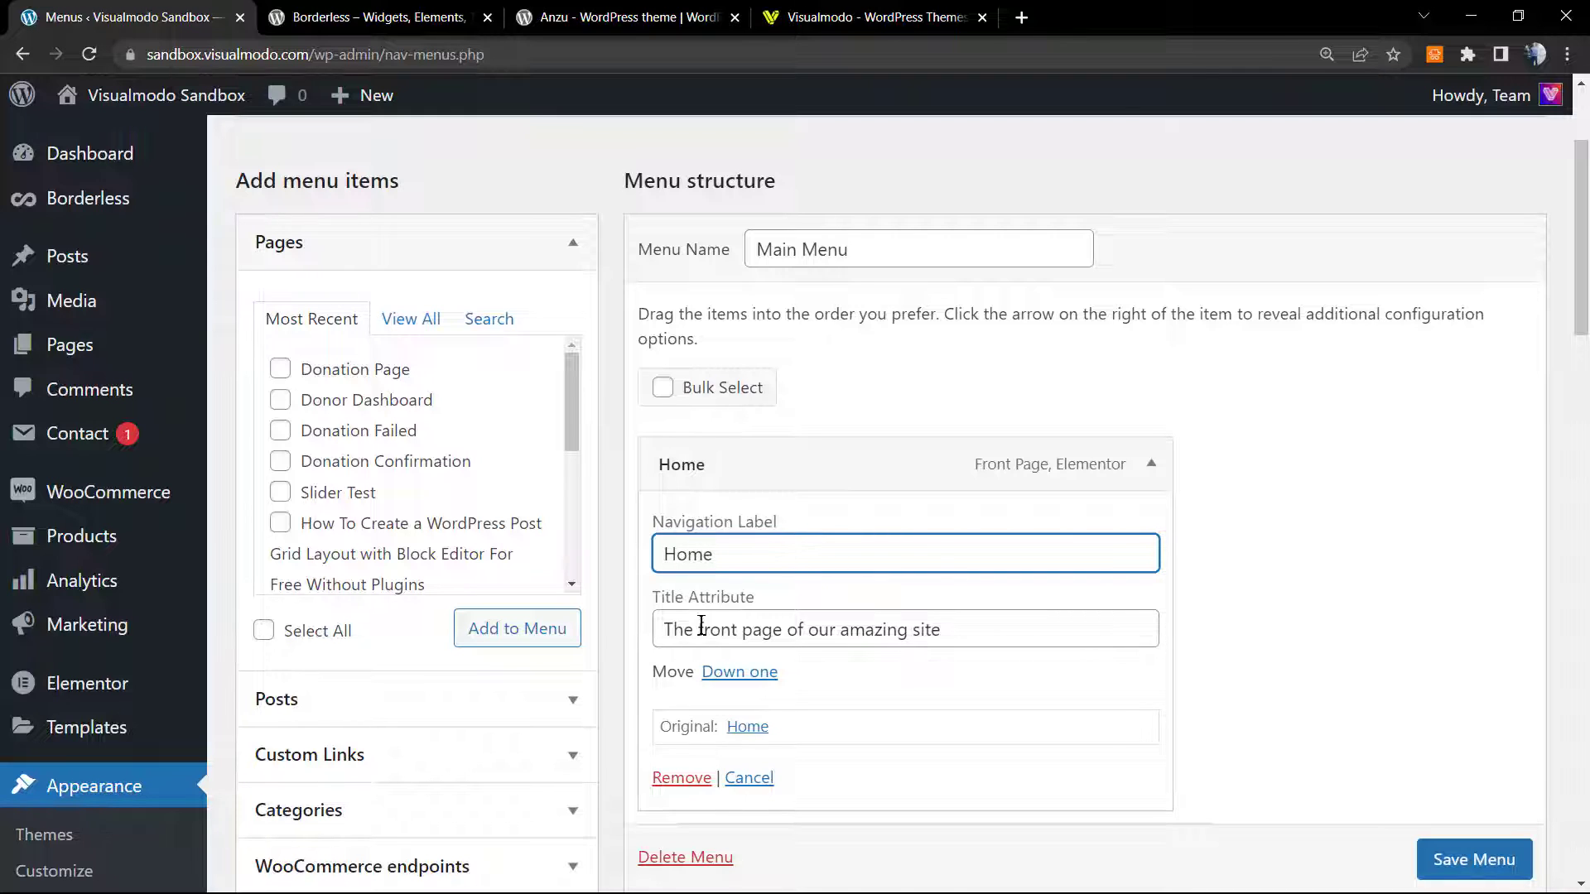
mouse_move(774, 609)
mouse_down()
mouse_move(667, 601)
mouse_move(799, 607)
mouse_up()
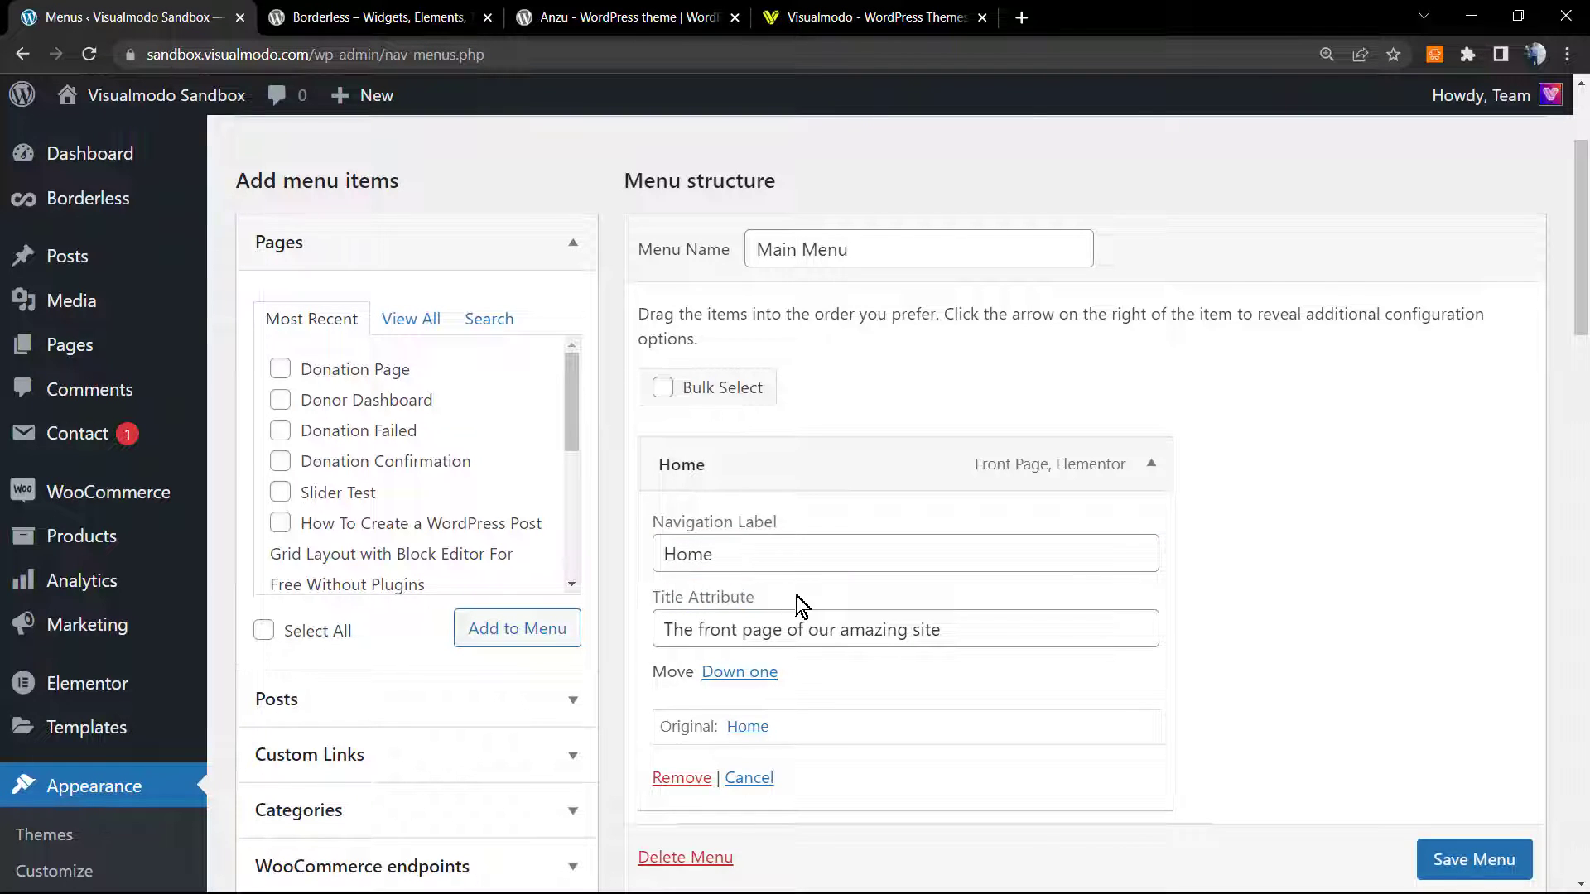
triple_click(769, 625)
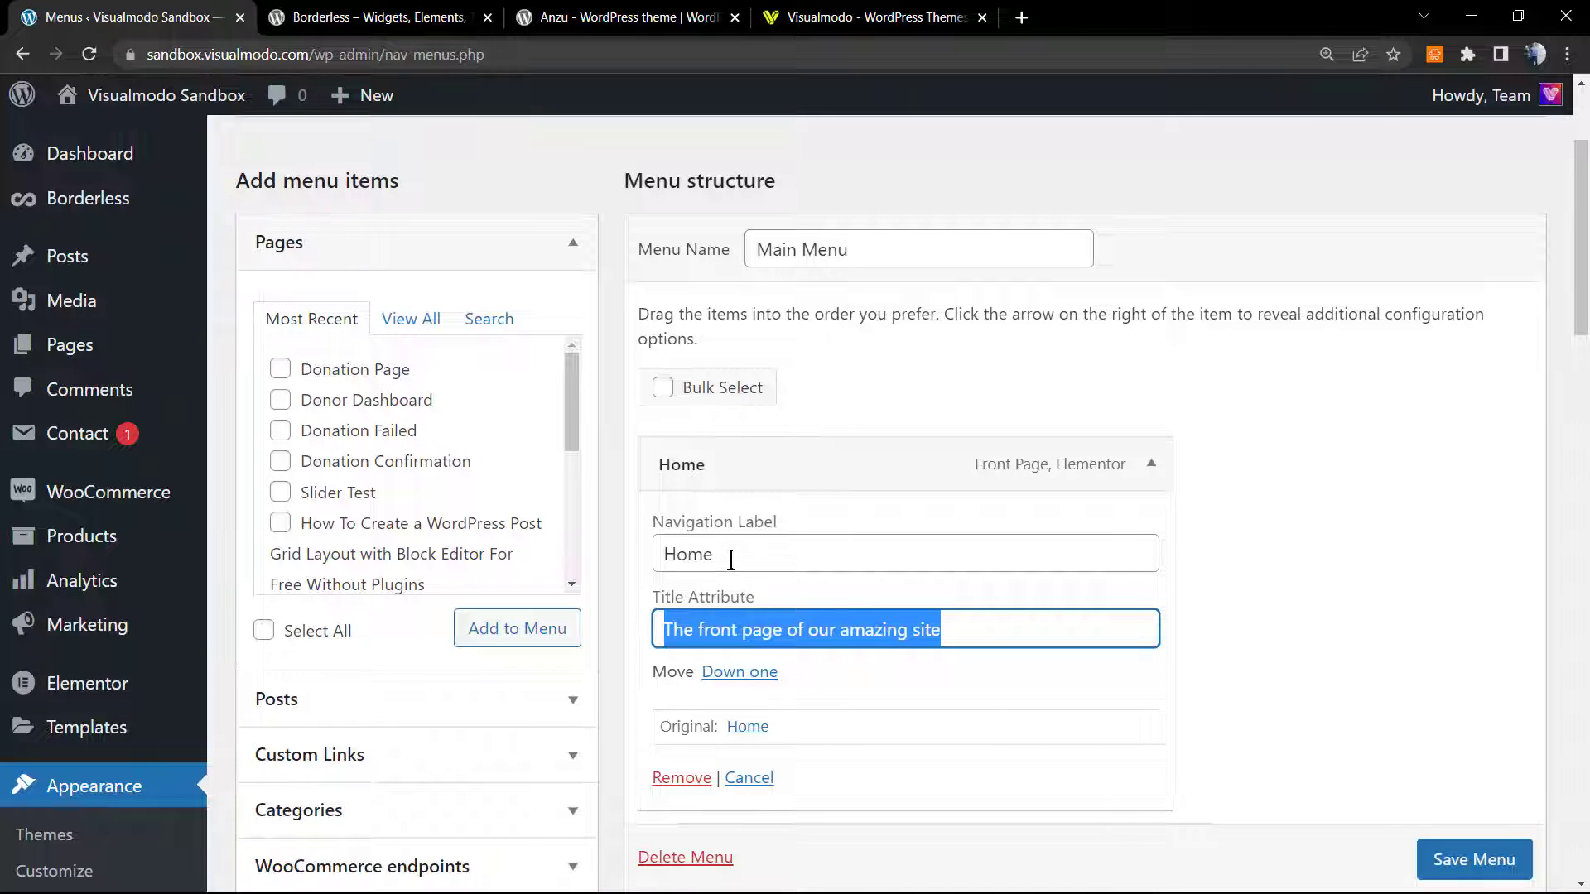
triple_click(838, 627)
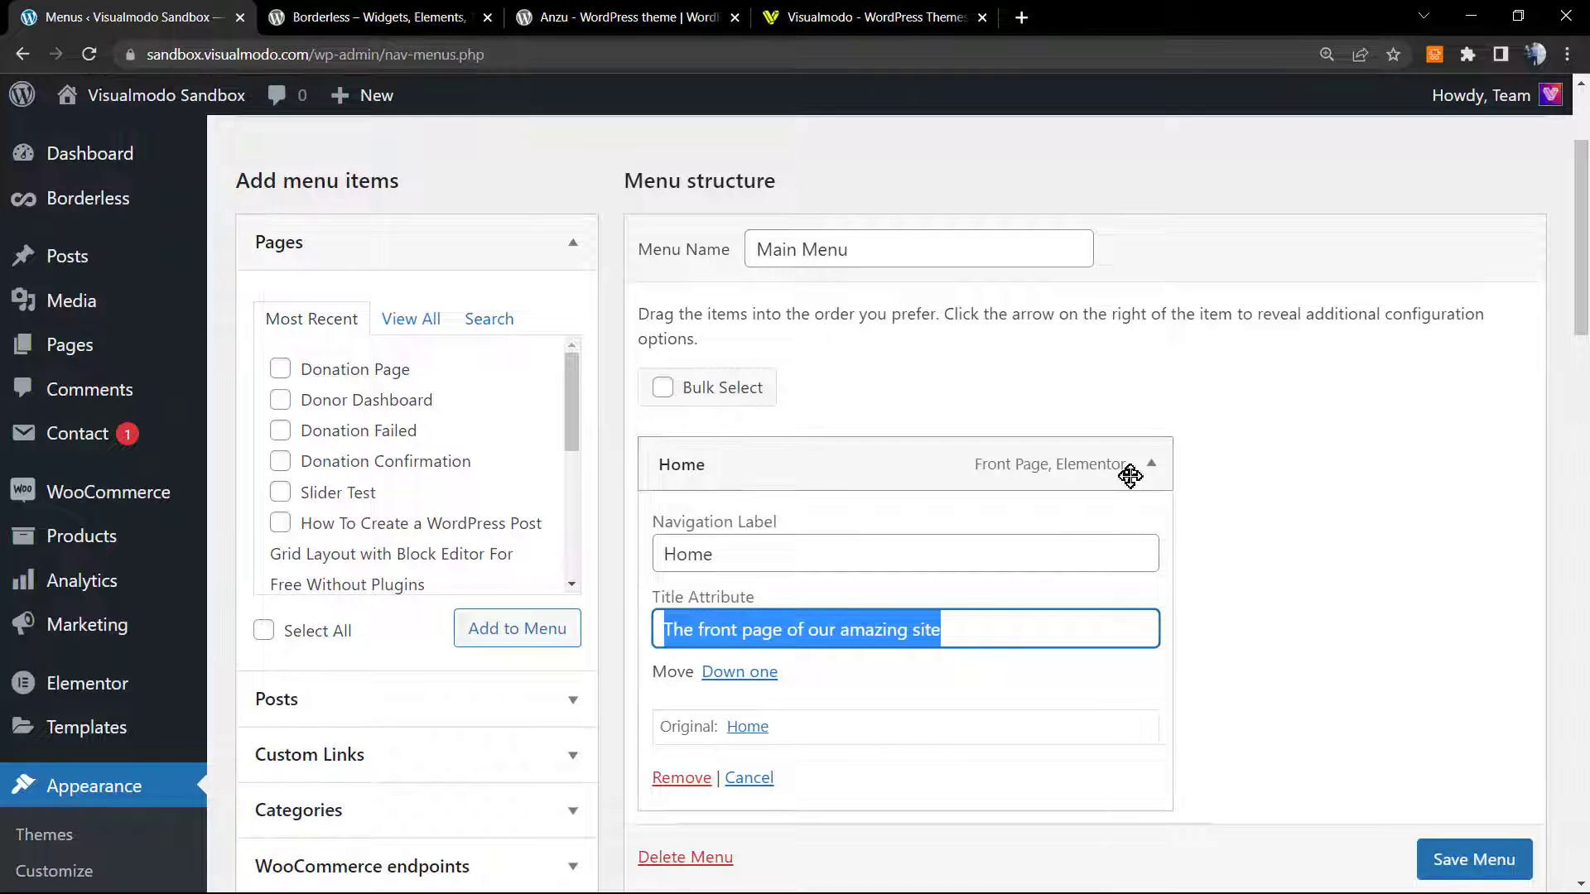
click(1131, 476)
- Enter 'Visualmodo YouTube Tutorial' as the Home – Education Style item's Title Attribute
click(984, 512)
scroll(1062, 494, down, 1)
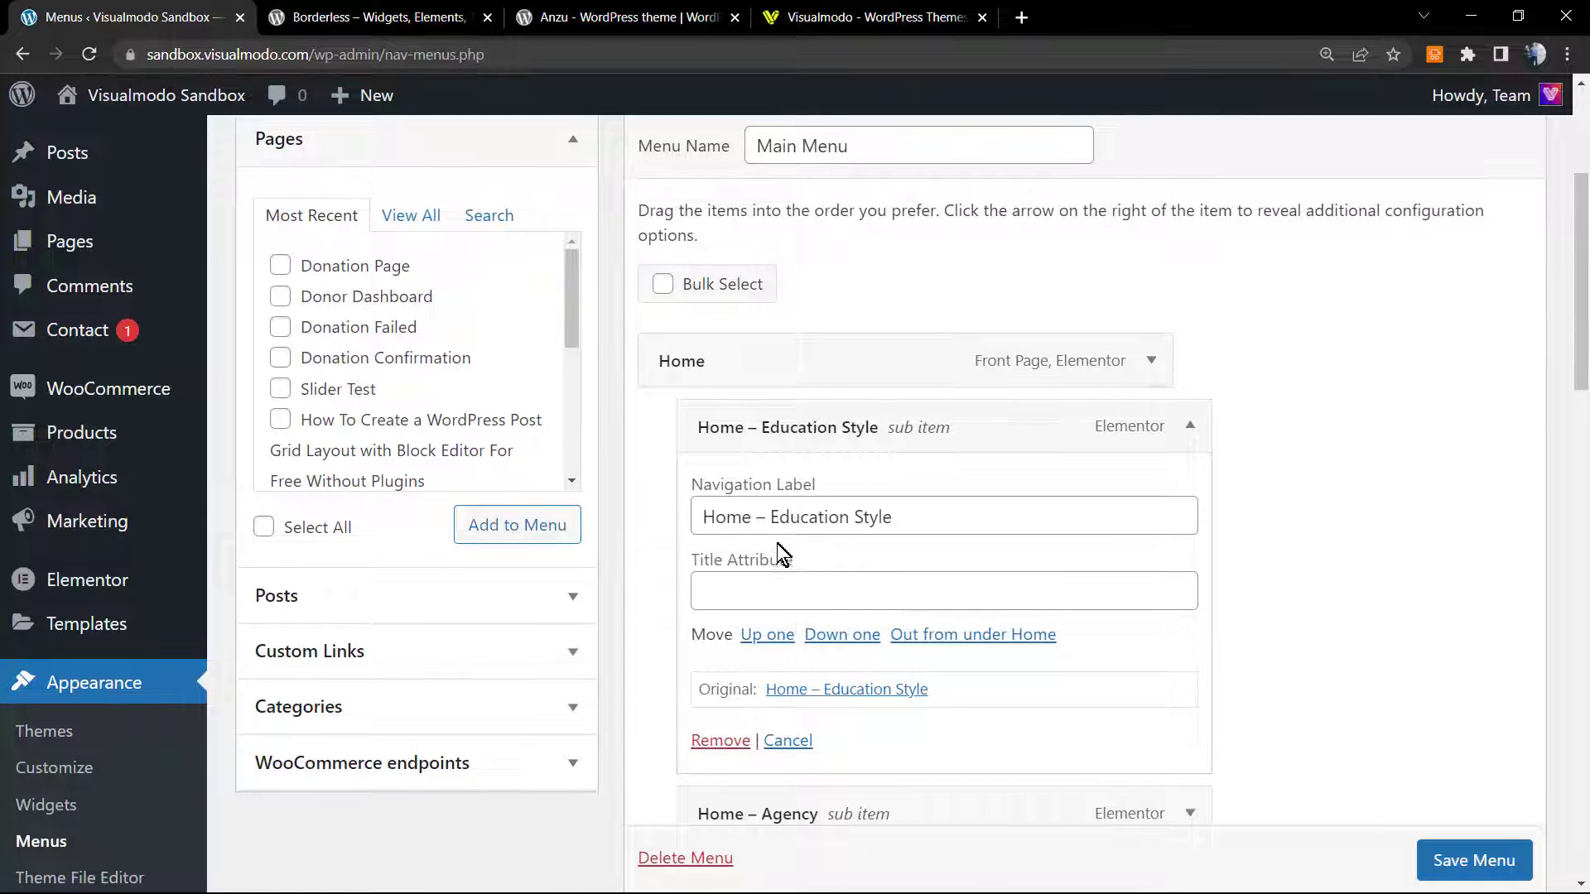
click(808, 588)
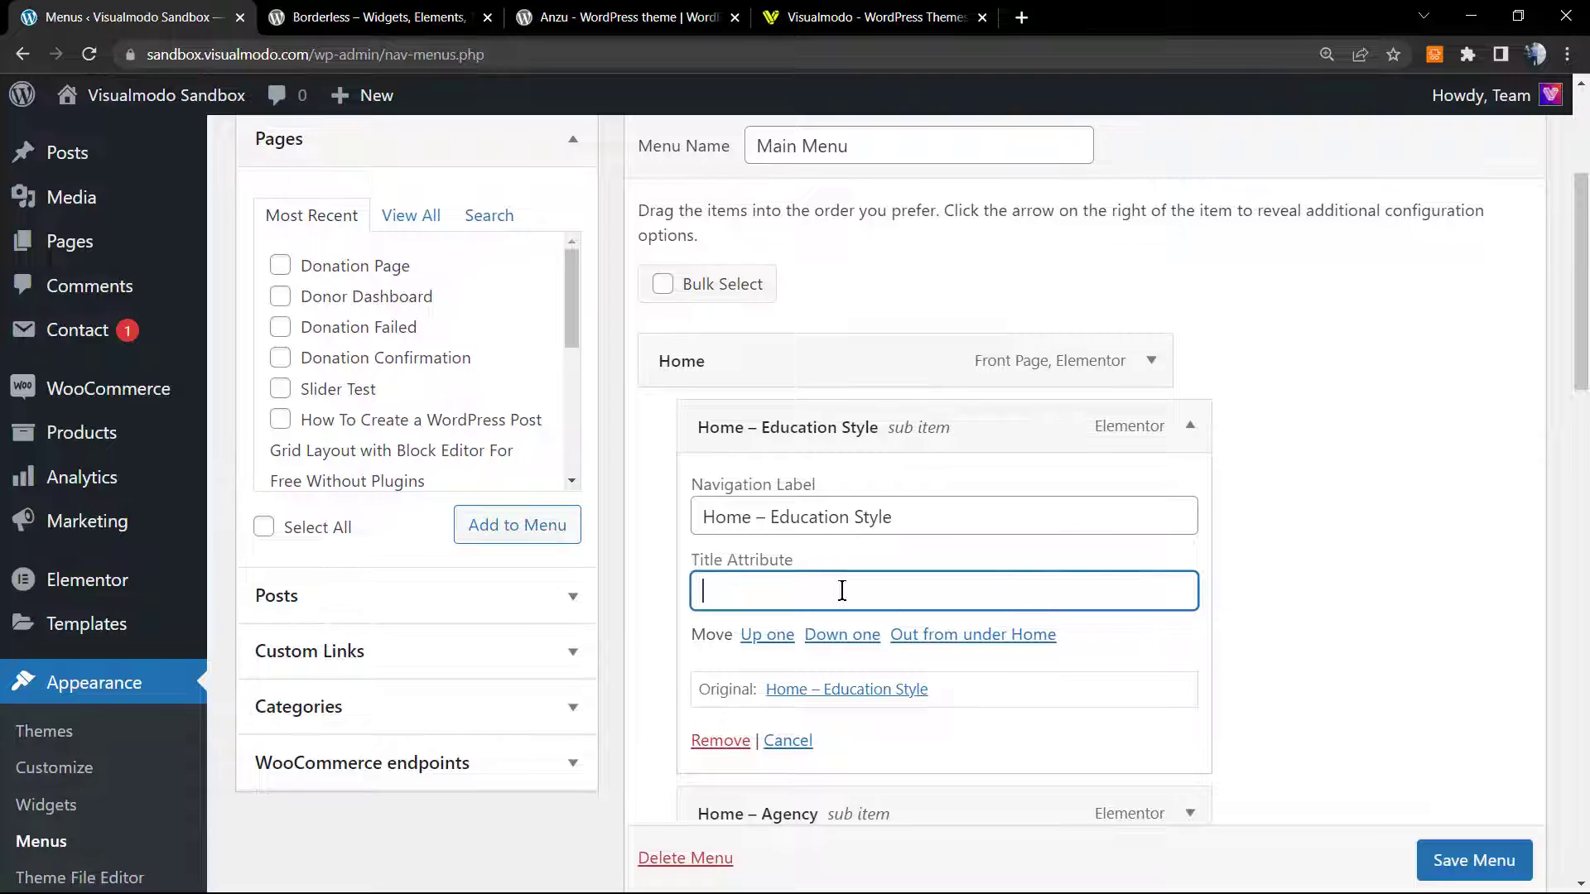
text(Visualmodo YouTube Tu)
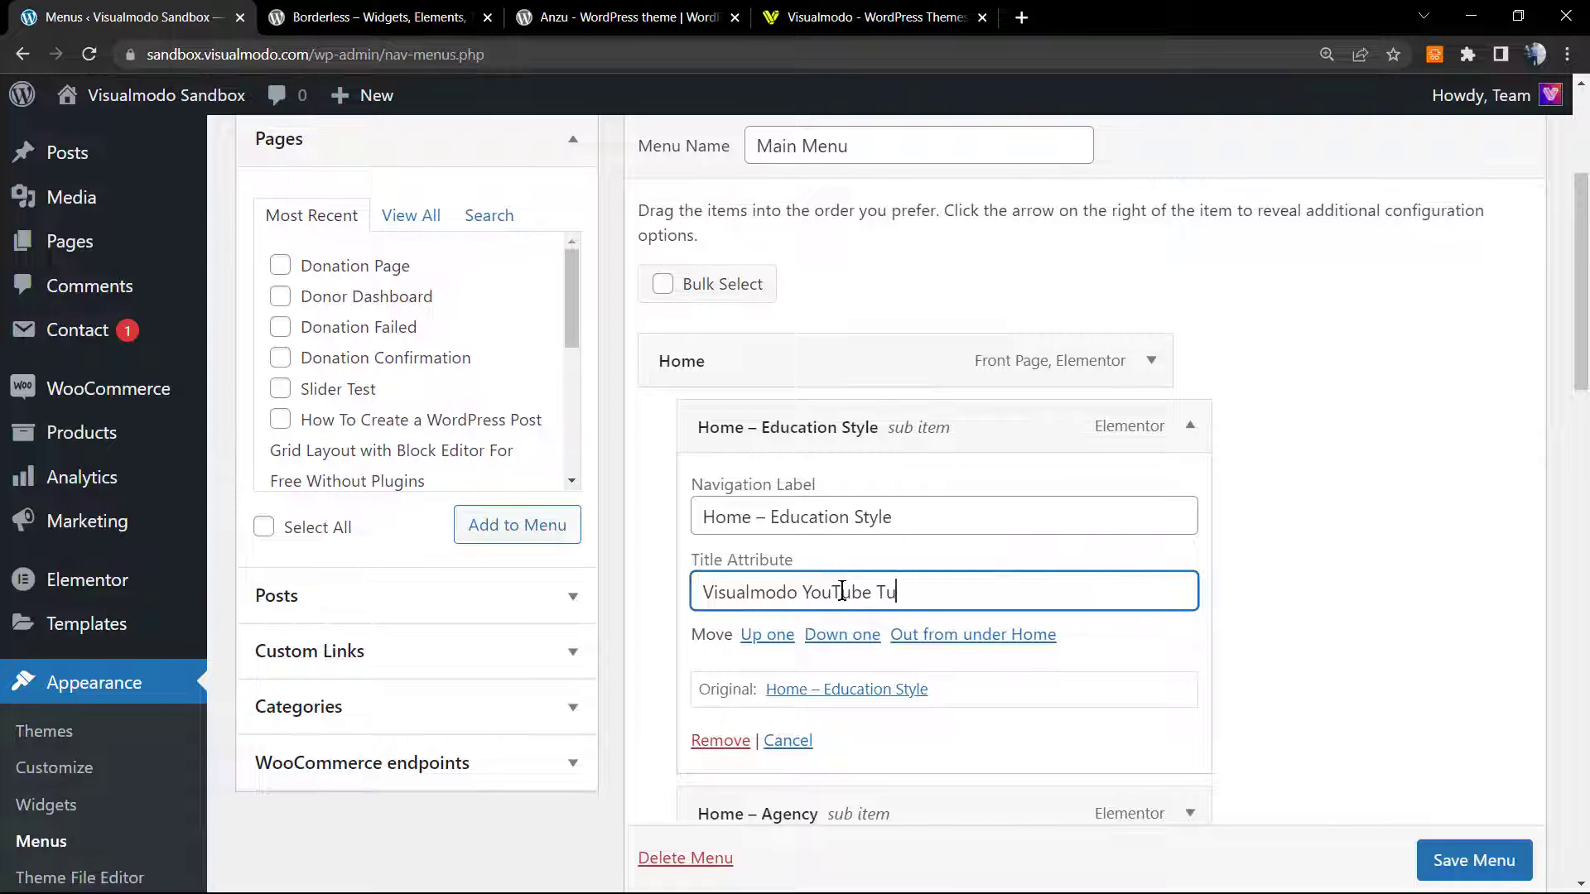
text(torial)
key(ctrl+a)
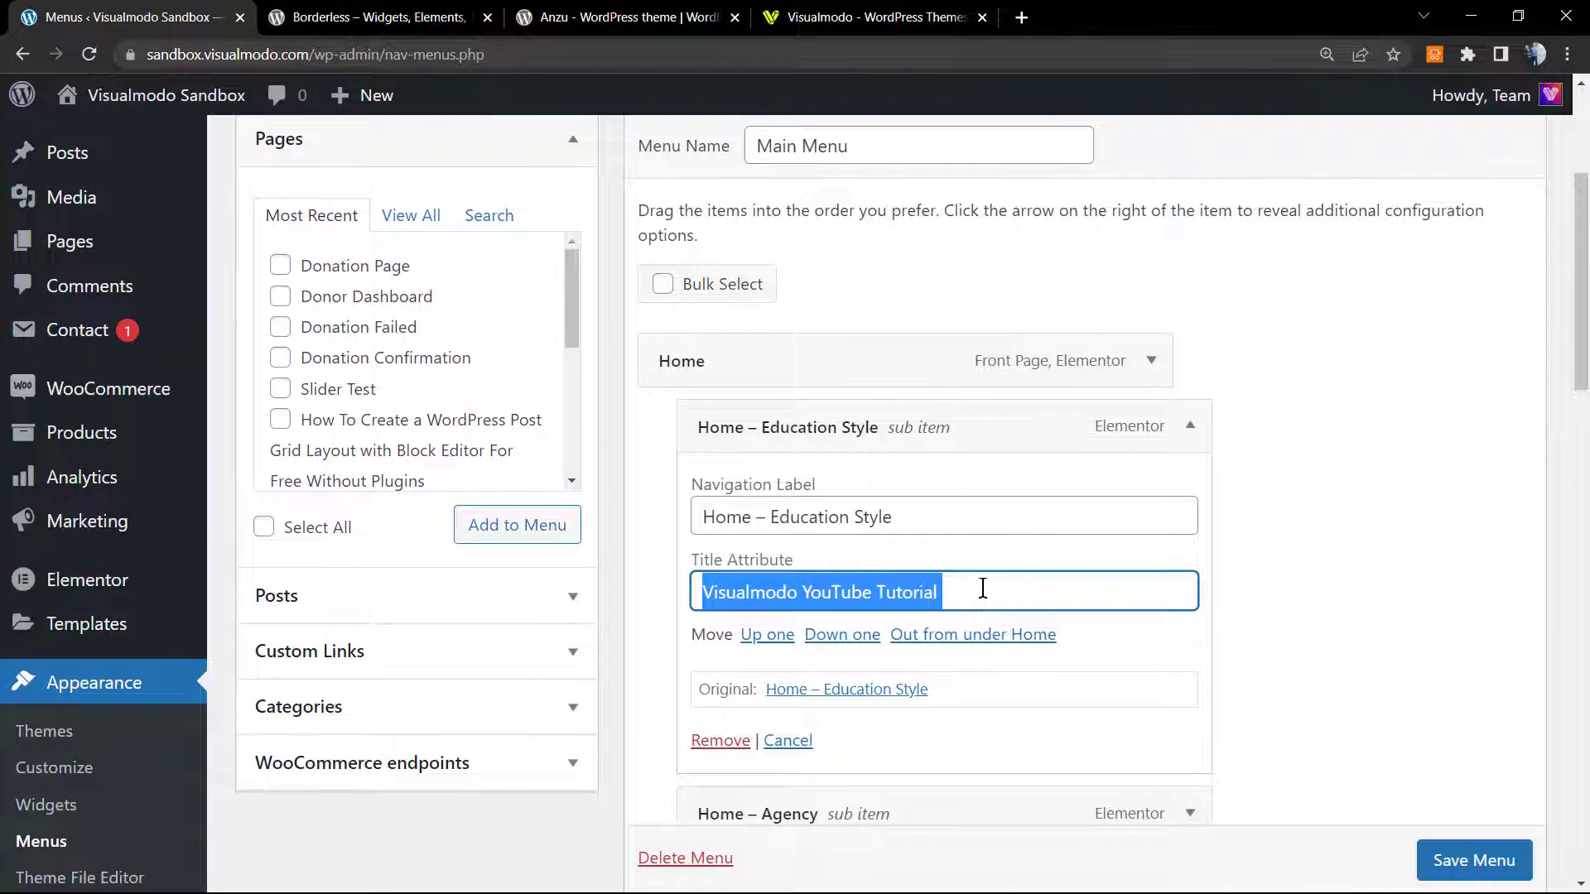
click(998, 593)
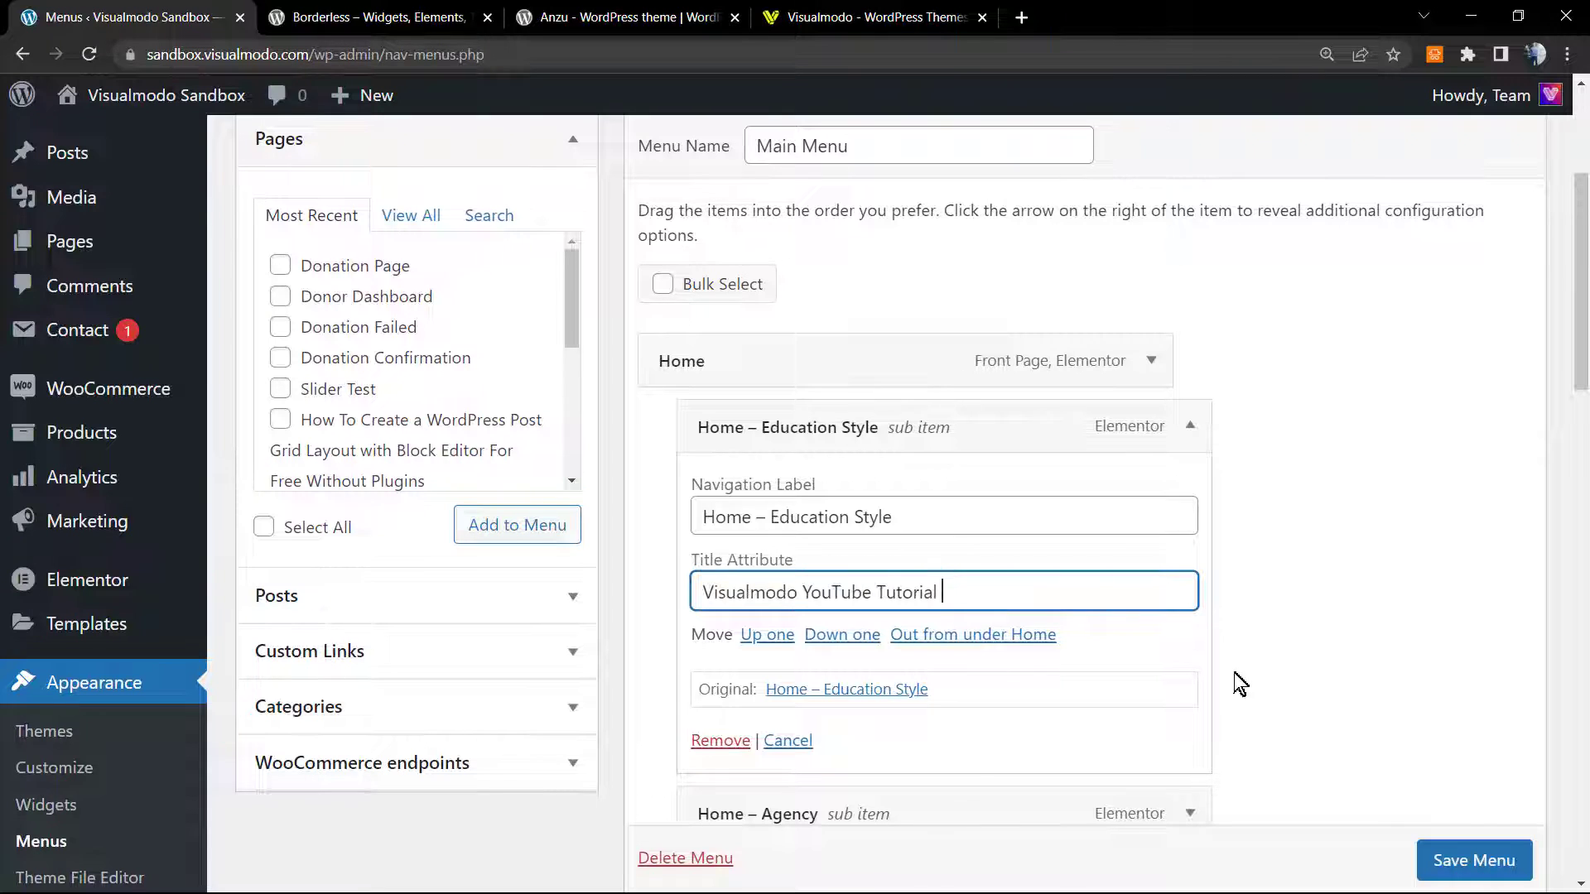
- Save the Main Menu and check the 'Visualmodo YouTube Tutorial' tooltip on the live site
scroll(1453, 862, down, 1)
click(1453, 861)
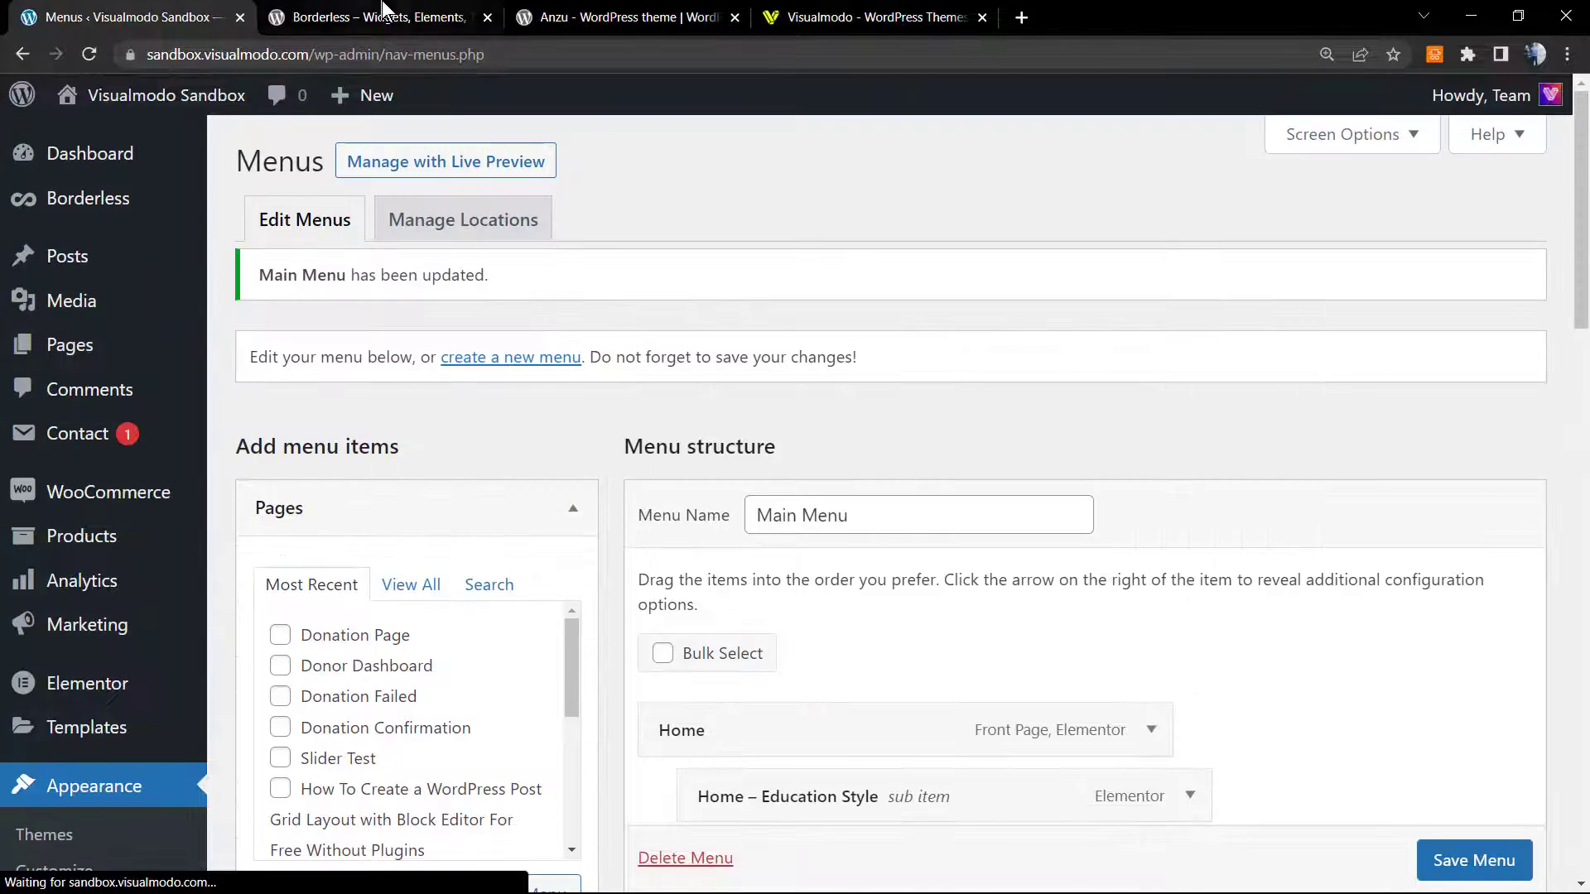
click(398, 16)
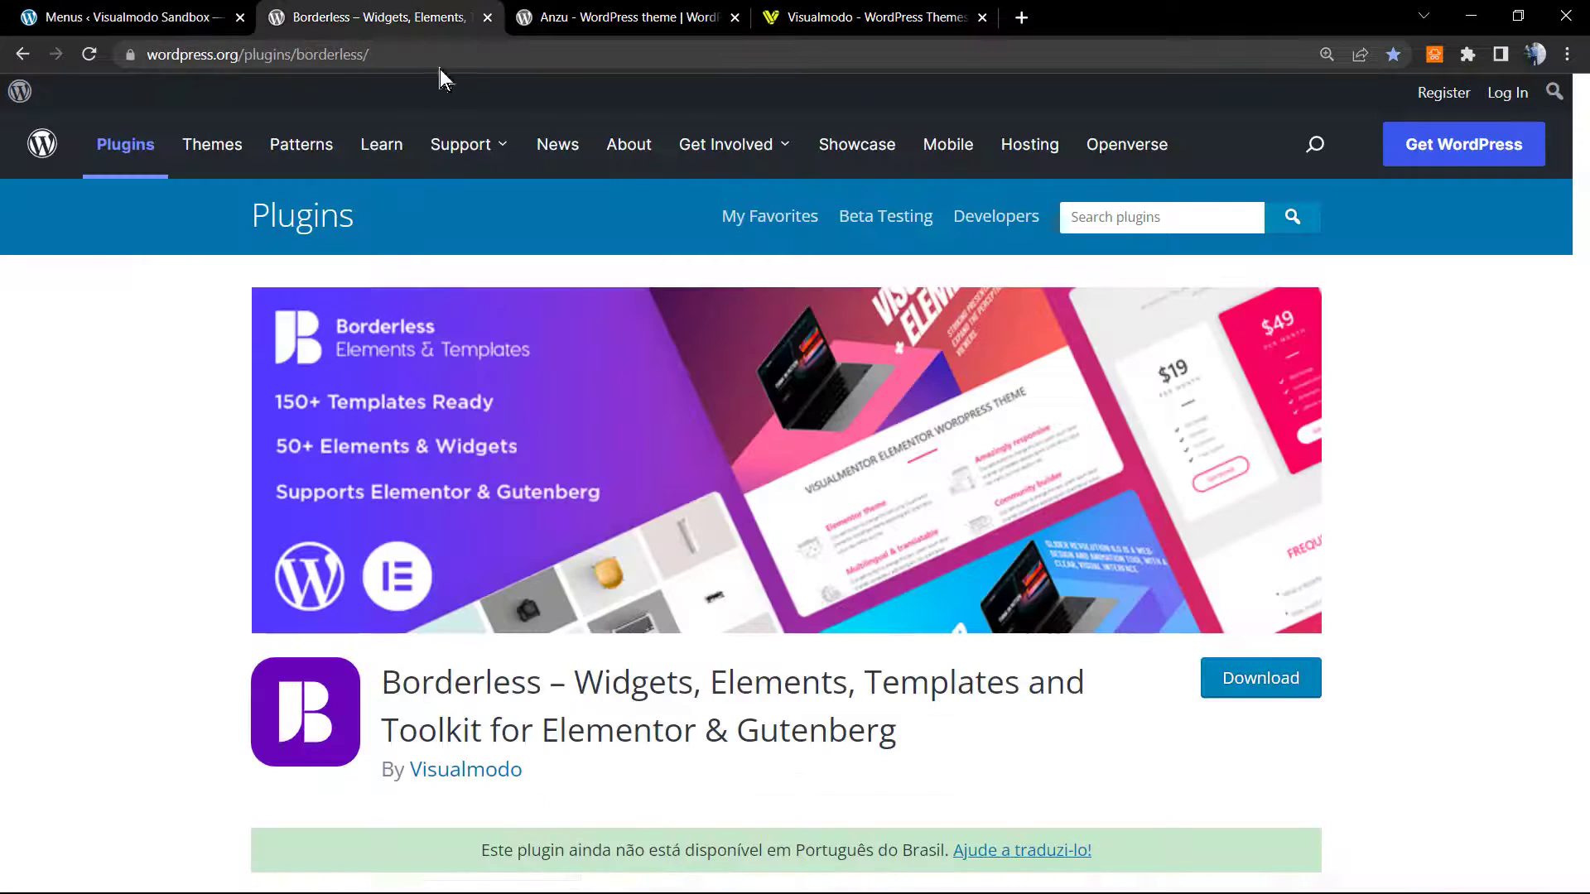
click(194, 17)
mouse_move(112, 106)
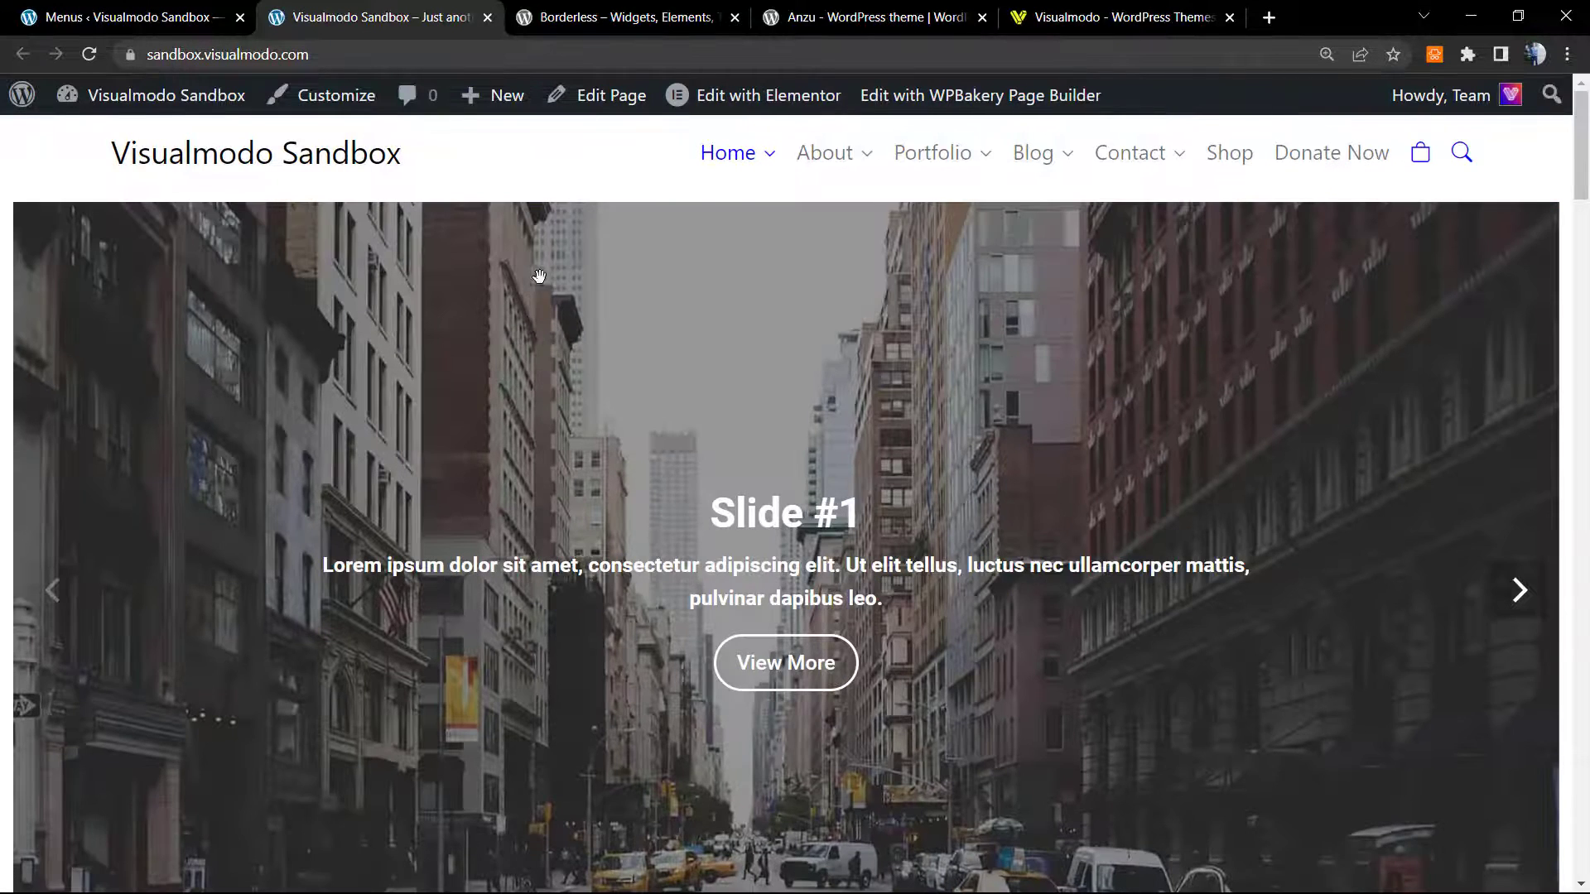
mouse_move(728, 159)
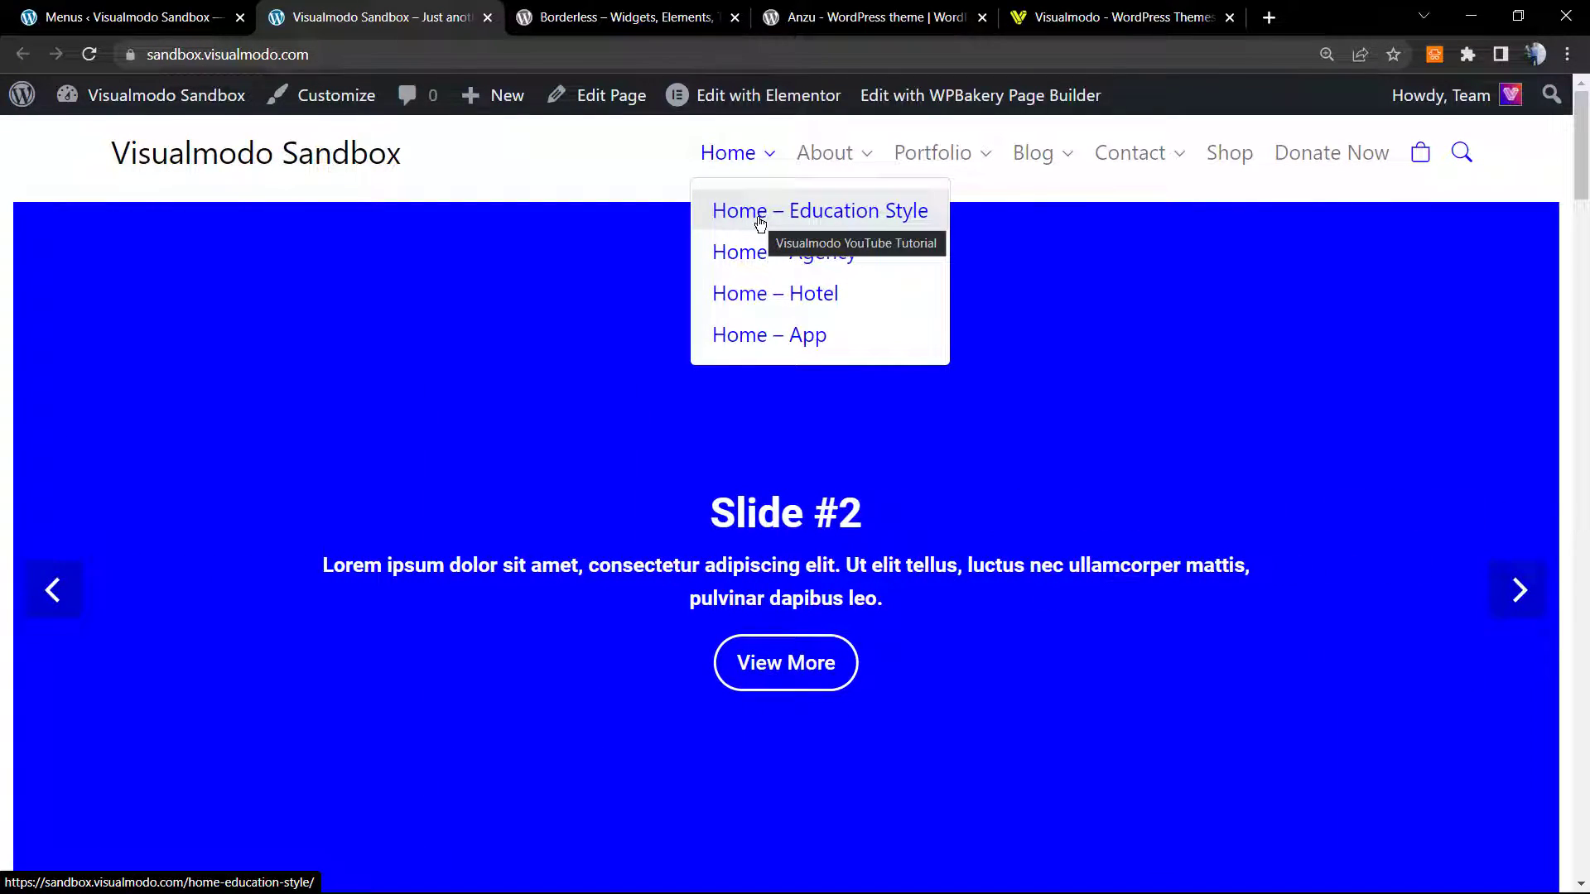
- Return to the Menus page and scroll through the updated Main Menu structure
click(135, 8)
scroll(828, 534, down, 9)
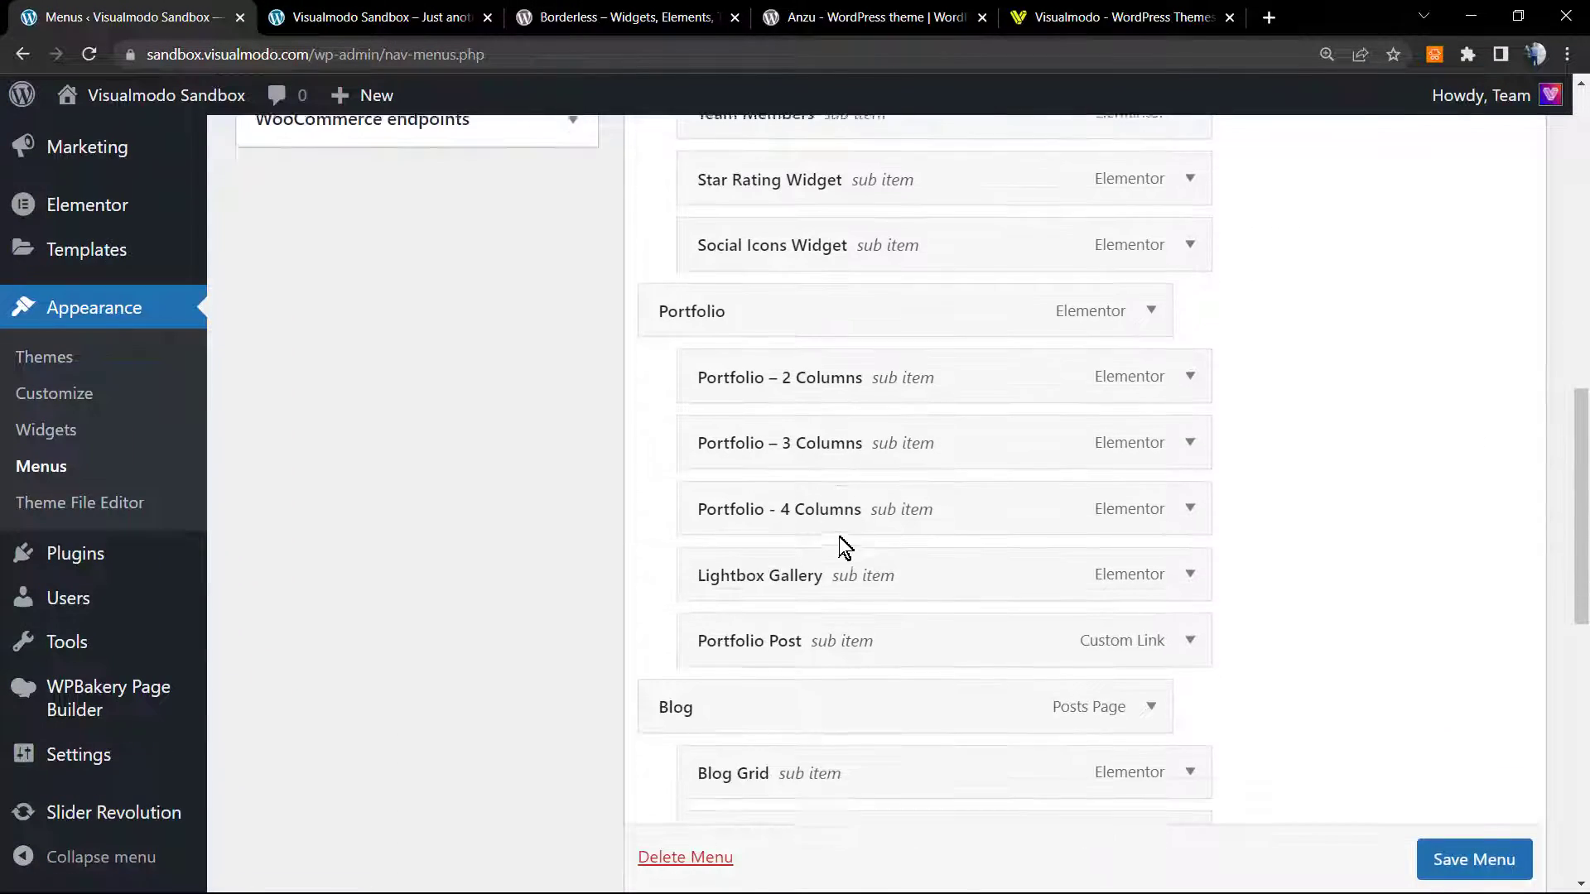
scroll(838, 536, up, 12)
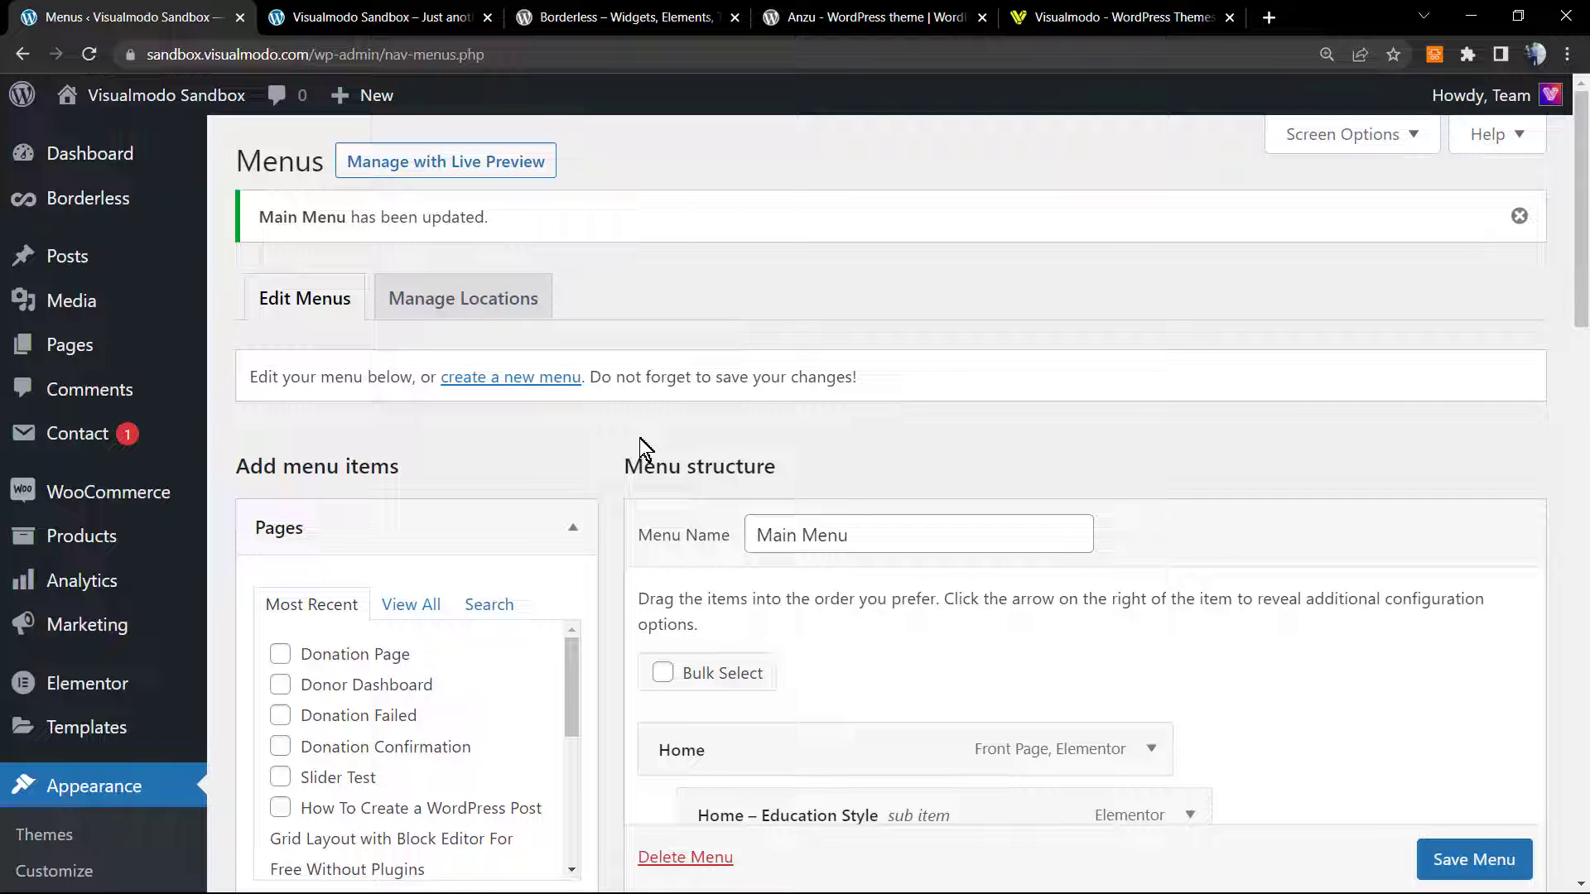
- Look over the Borderless plugin page, then switch to the Anzu theme page
click(629, 17)
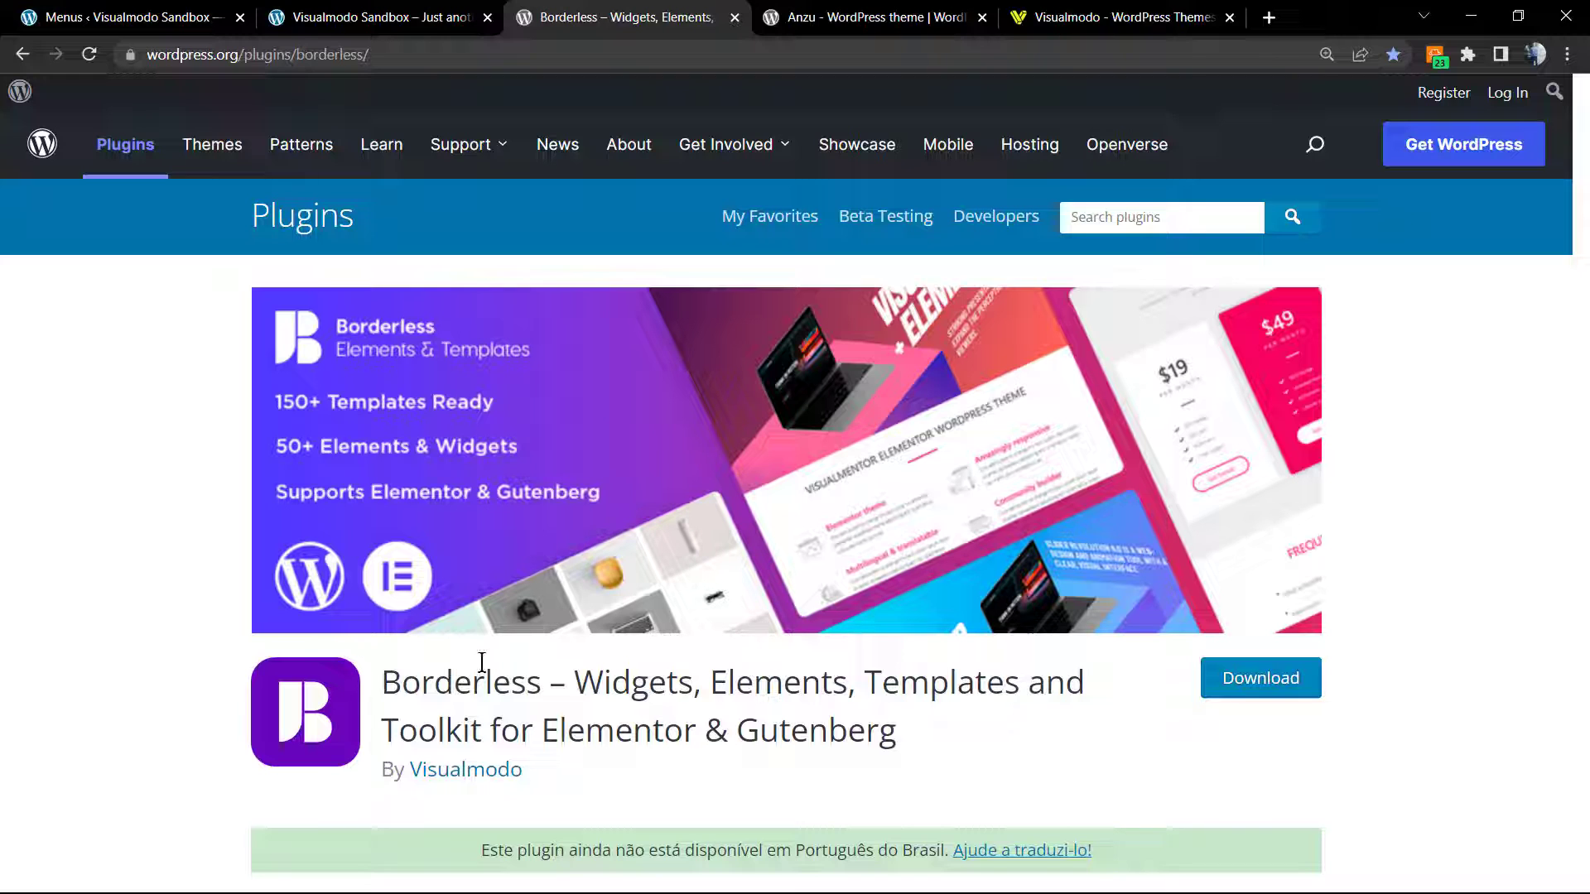
double_click(480, 677)
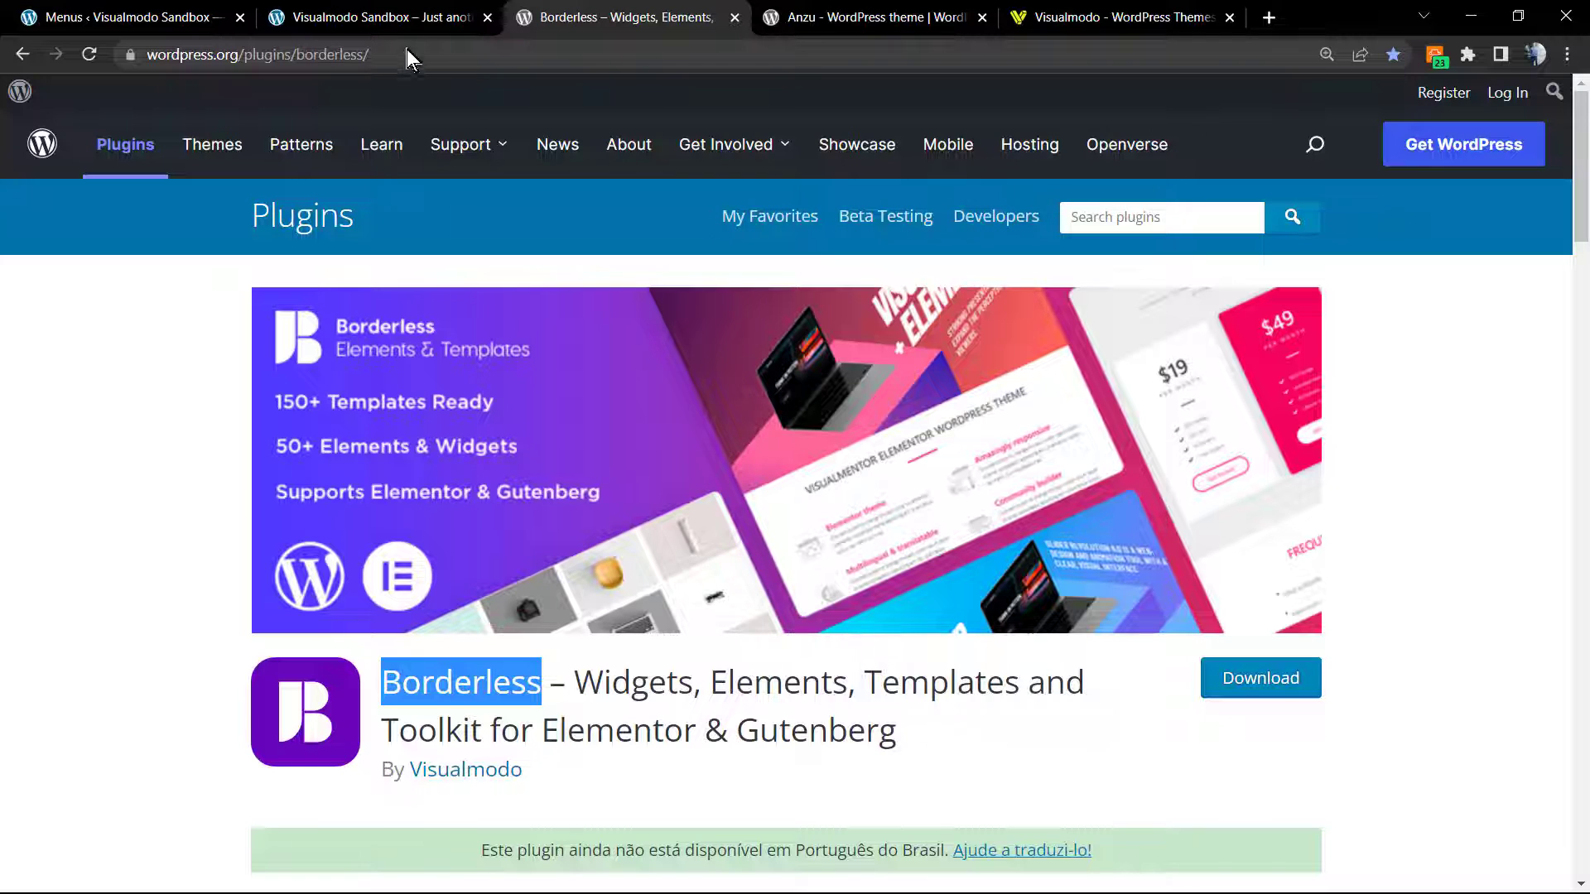
click(857, 18)
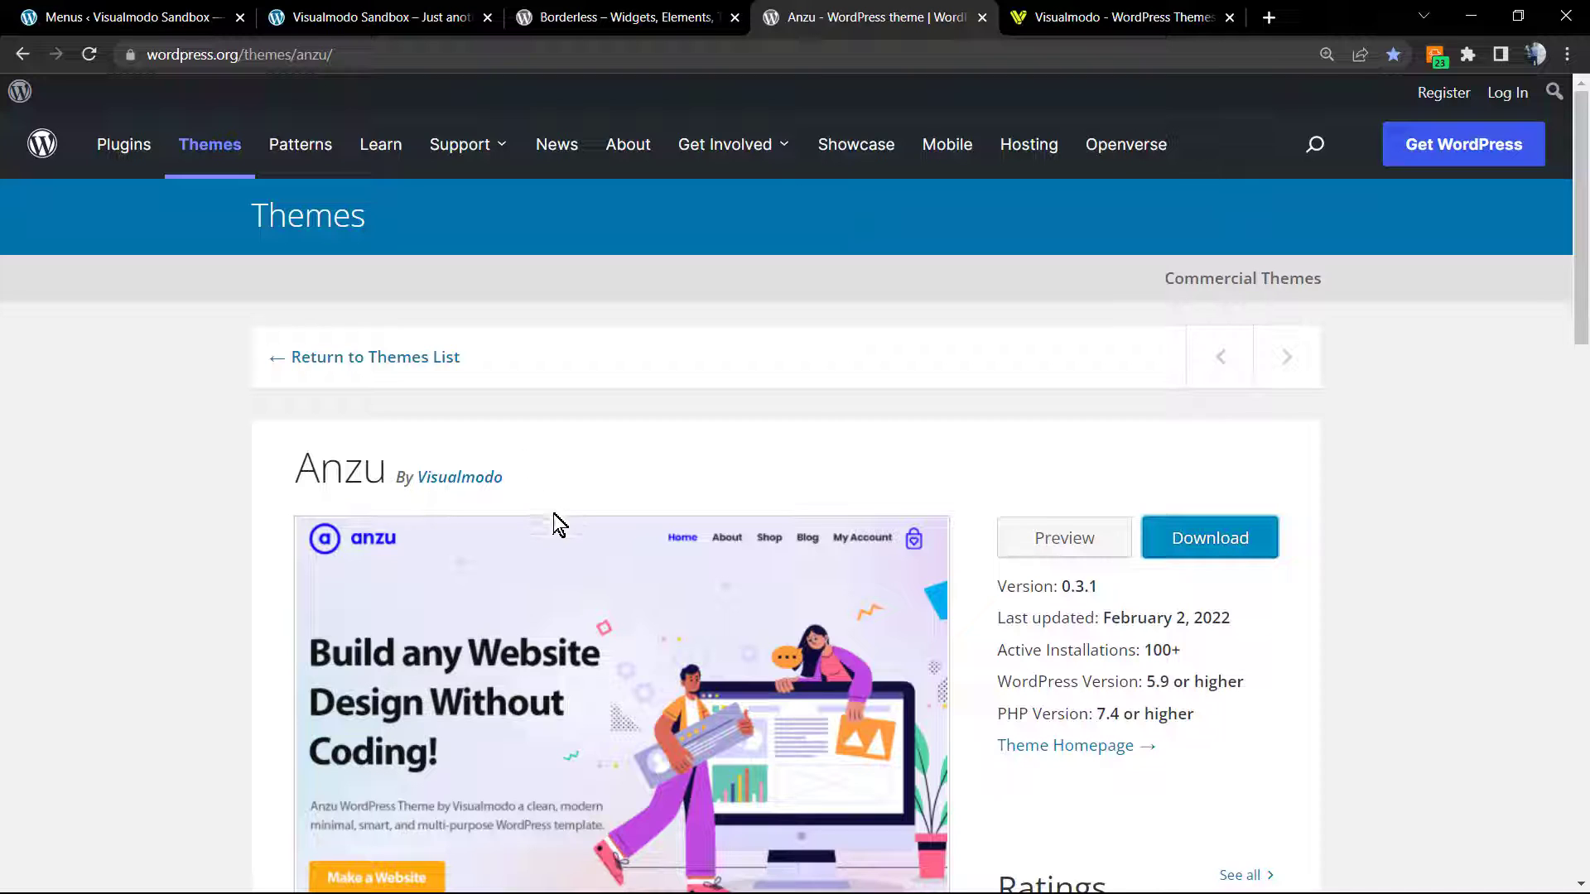
- Highlight the Anzu theme name, then switch to the Visualmodo website
double_click(315, 472)
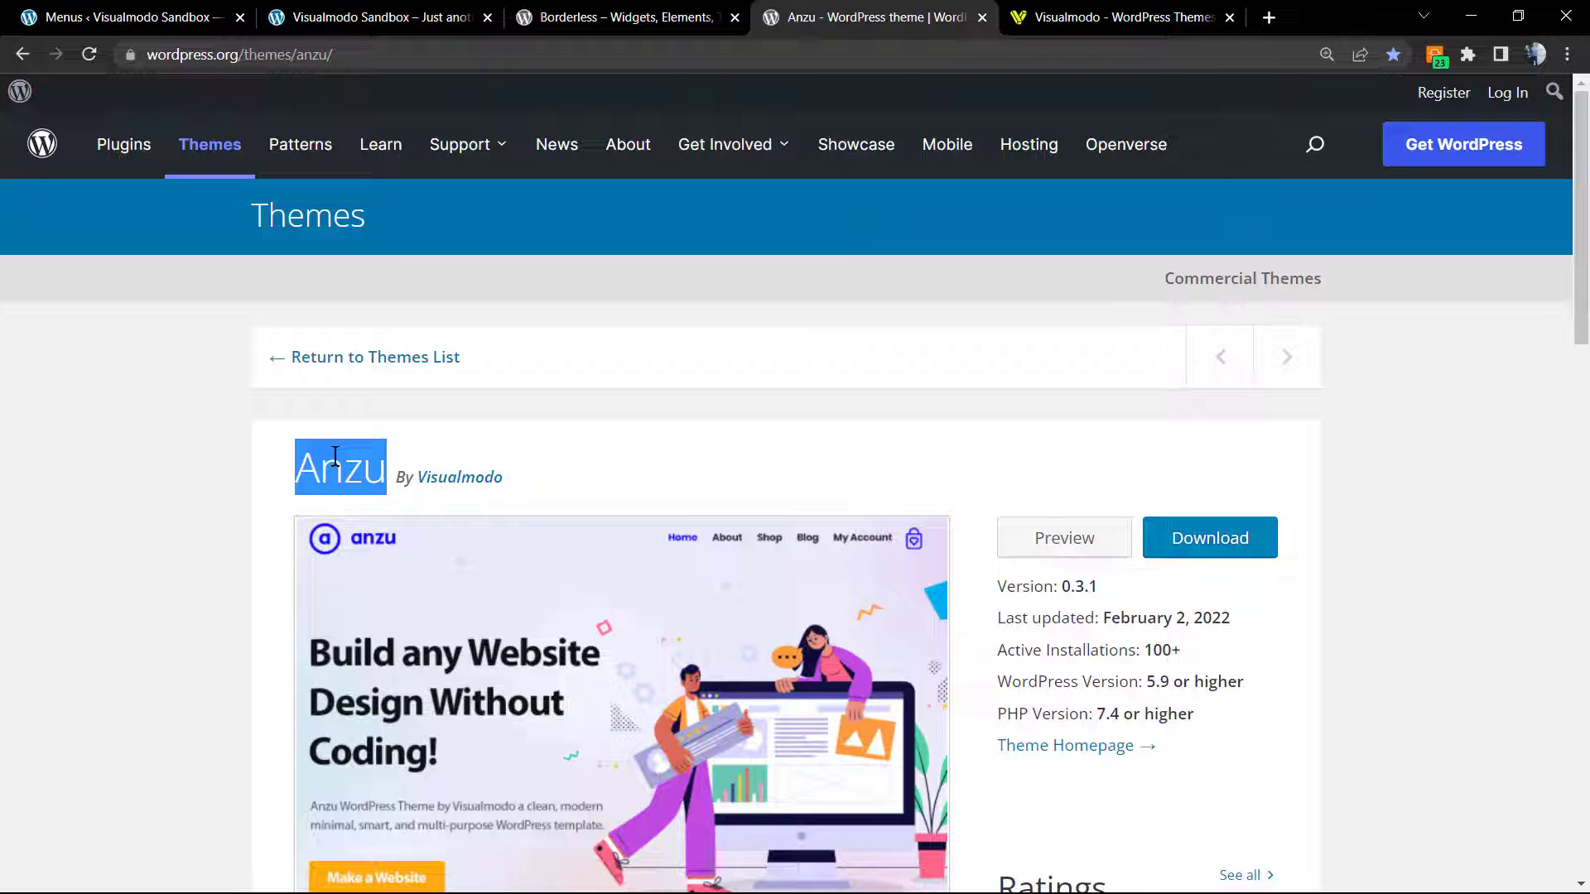
click(1106, 17)
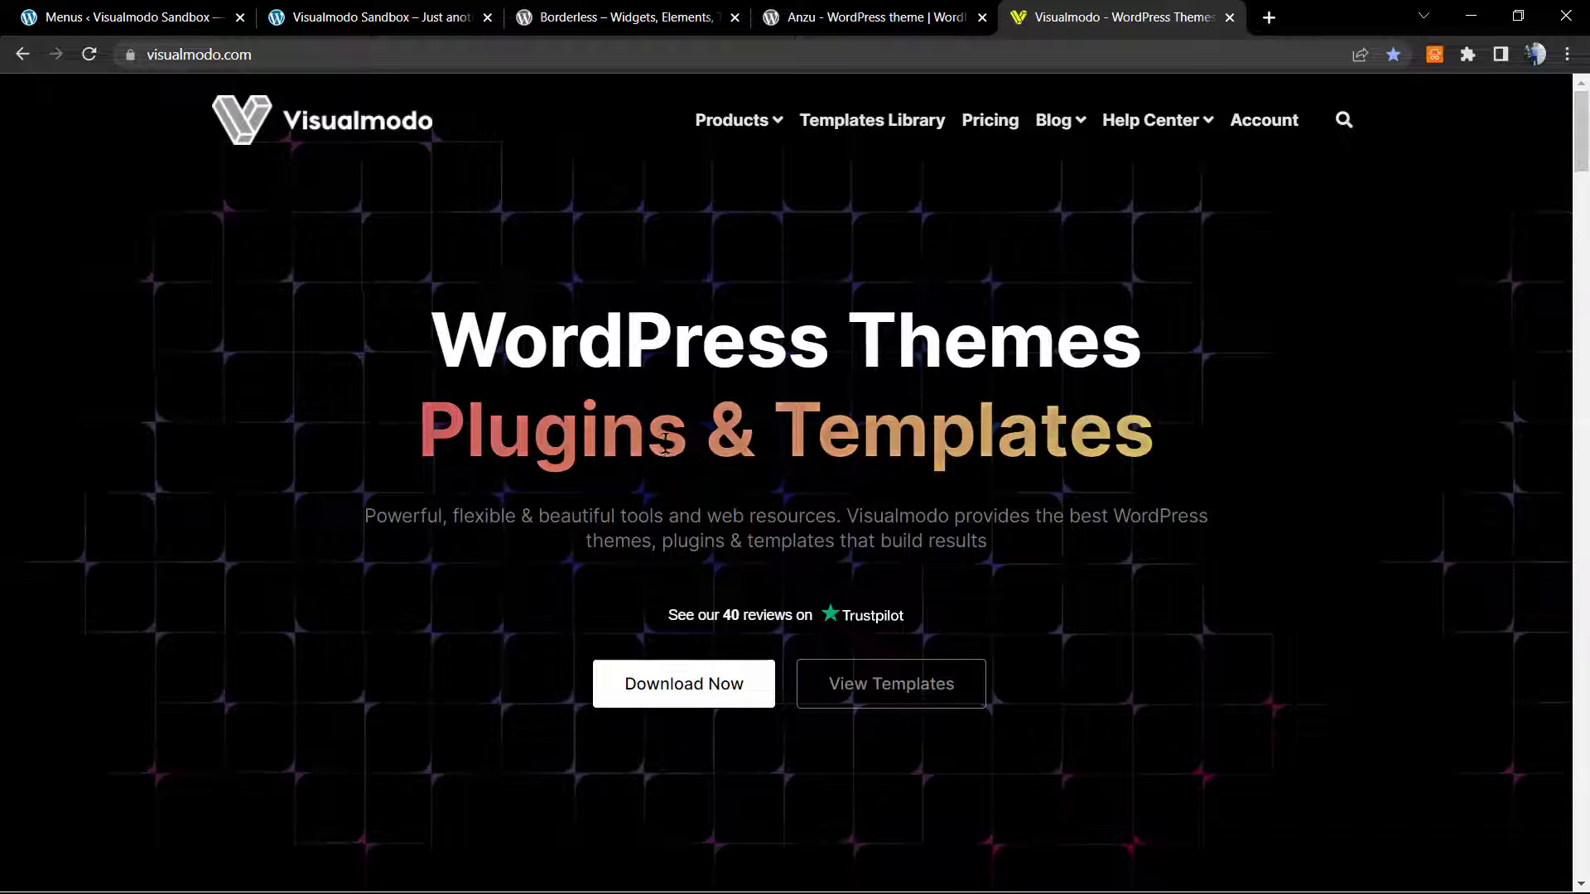
- Open the Templates Library and scroll down to the Import Templates in One Click section
click(873, 126)
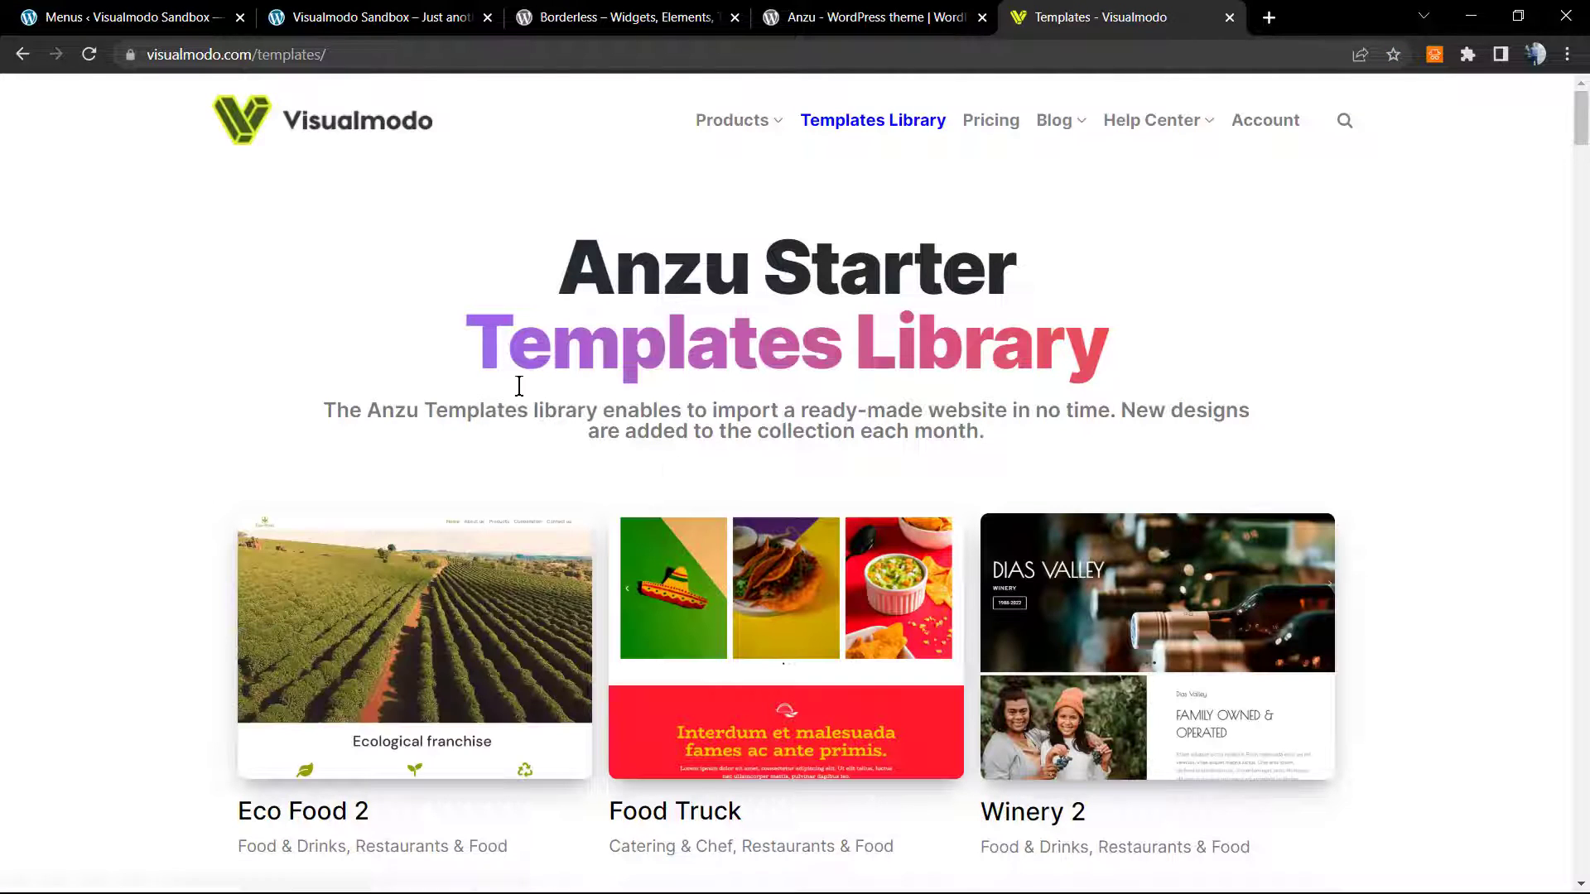
scroll(530, 383, down, 1)
scroll(598, 354, down, 10)
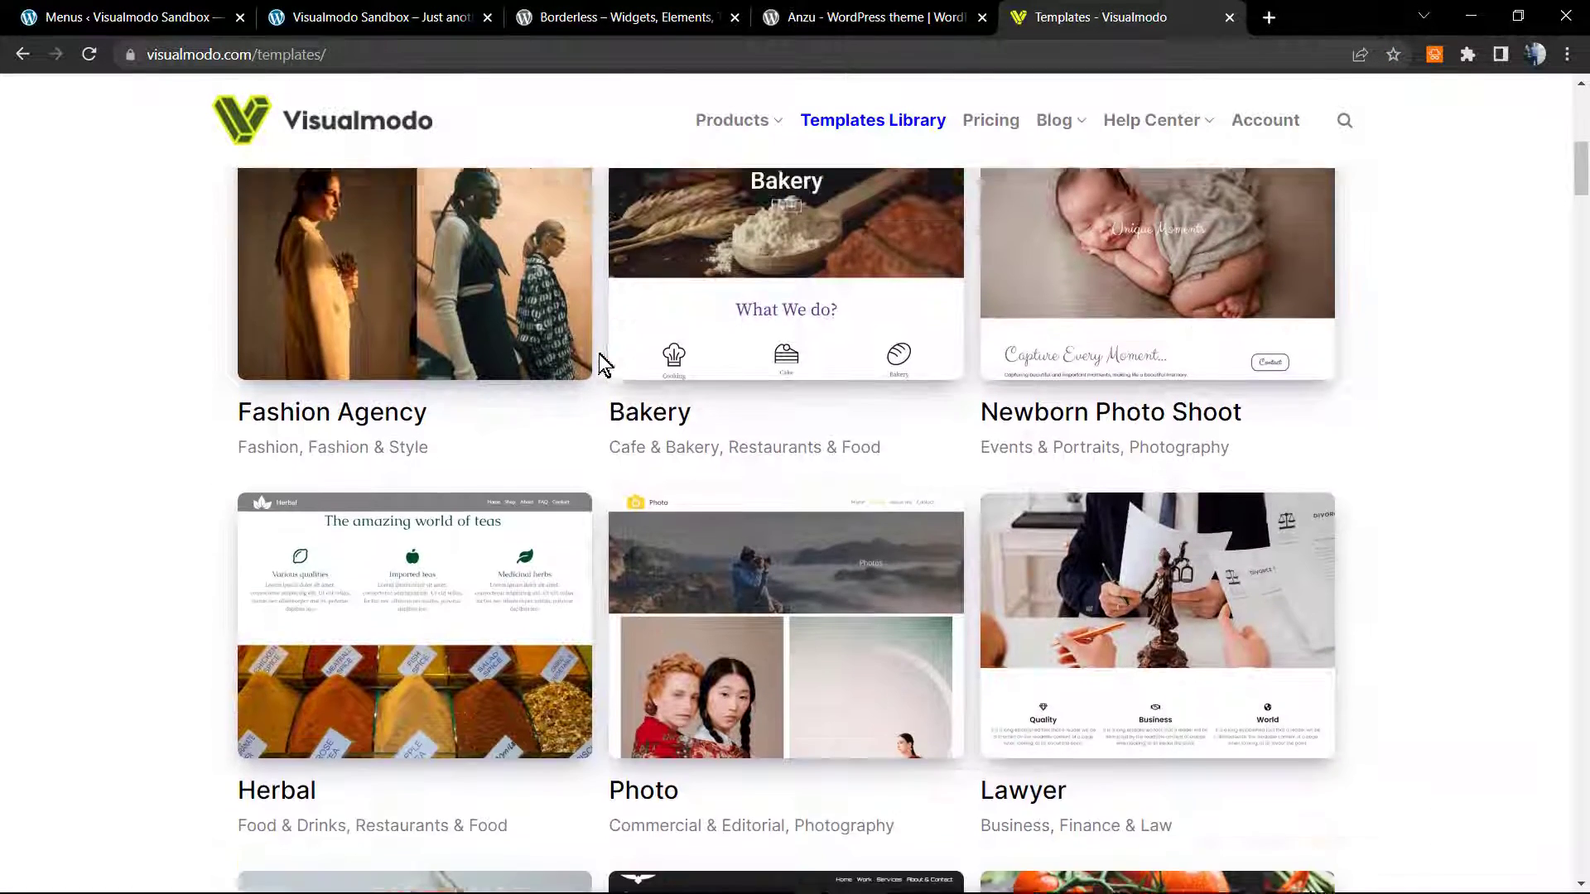
scroll(601, 356, down, 11)
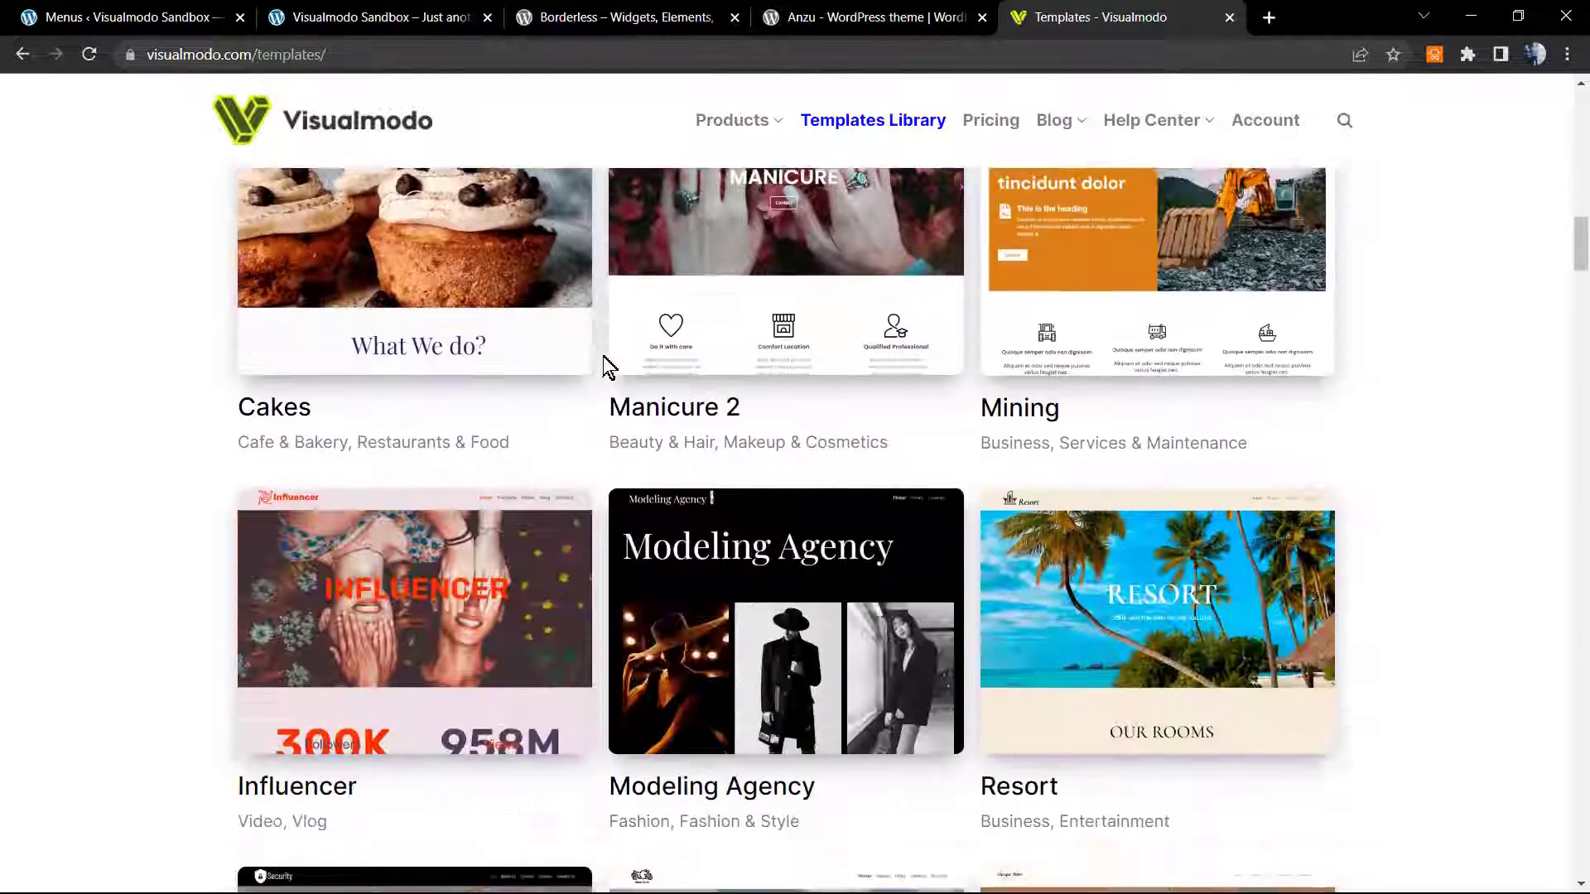
scroll(605, 358, down, 12)
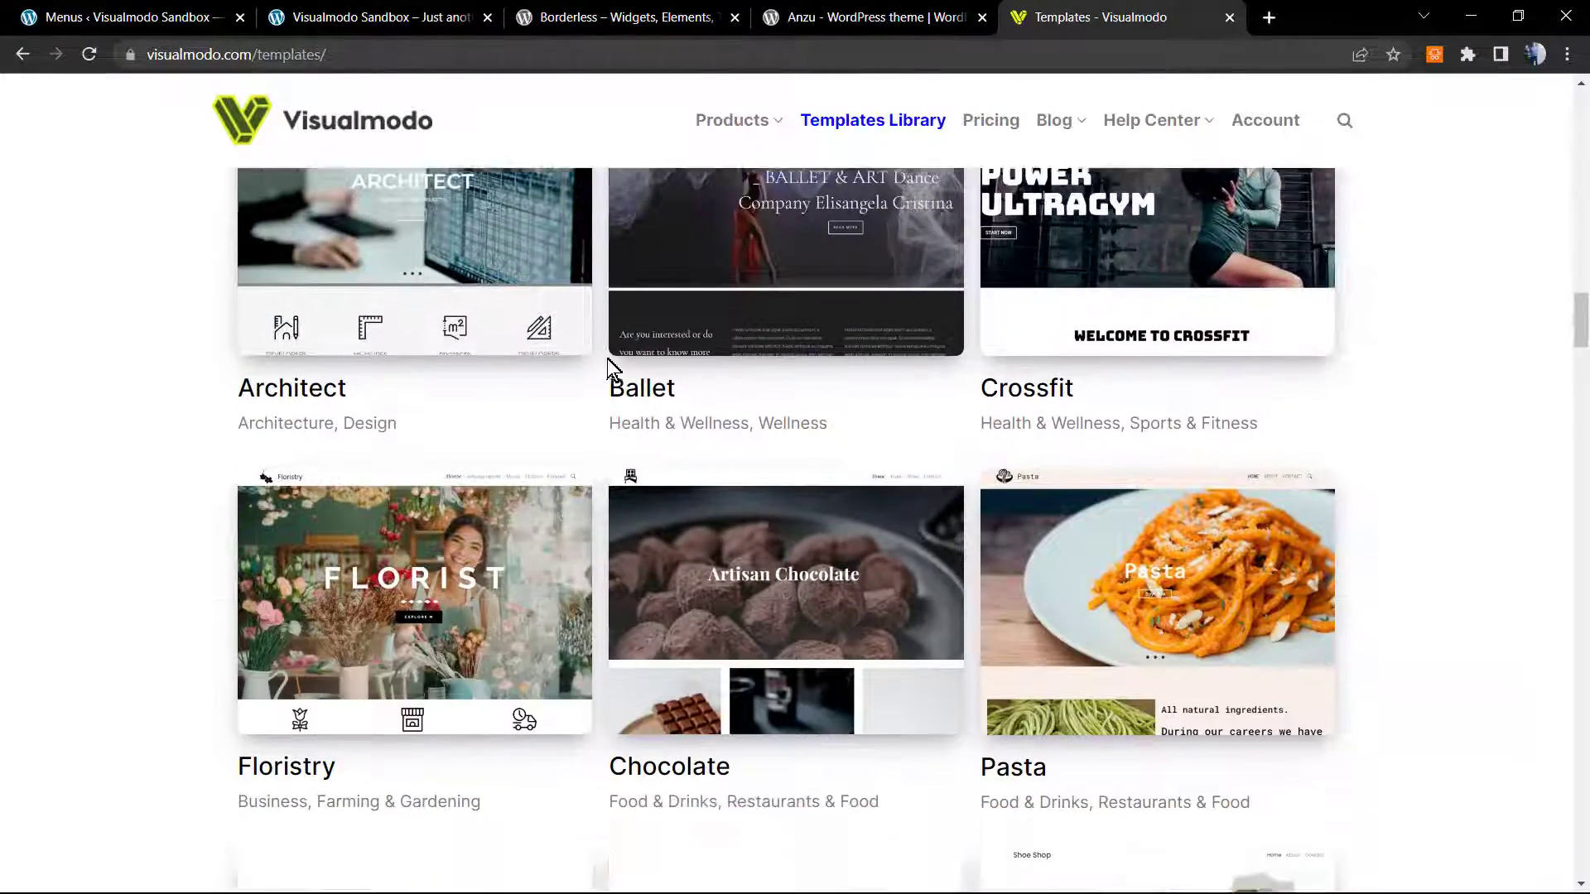
scroll(608, 359, down, 13)
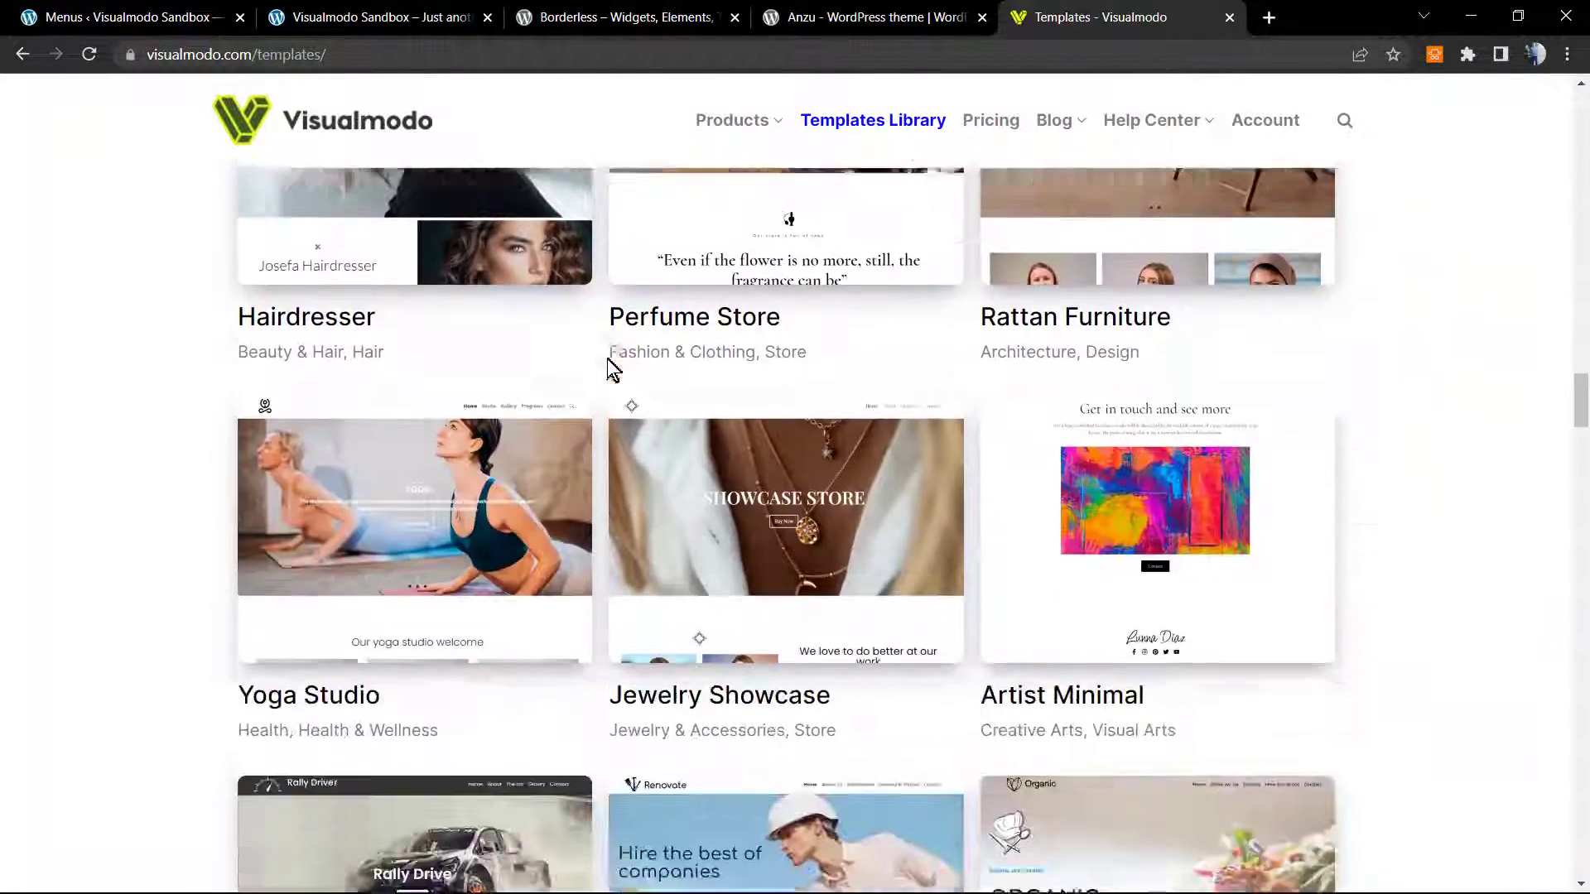
scroll(608, 359, down, 13)
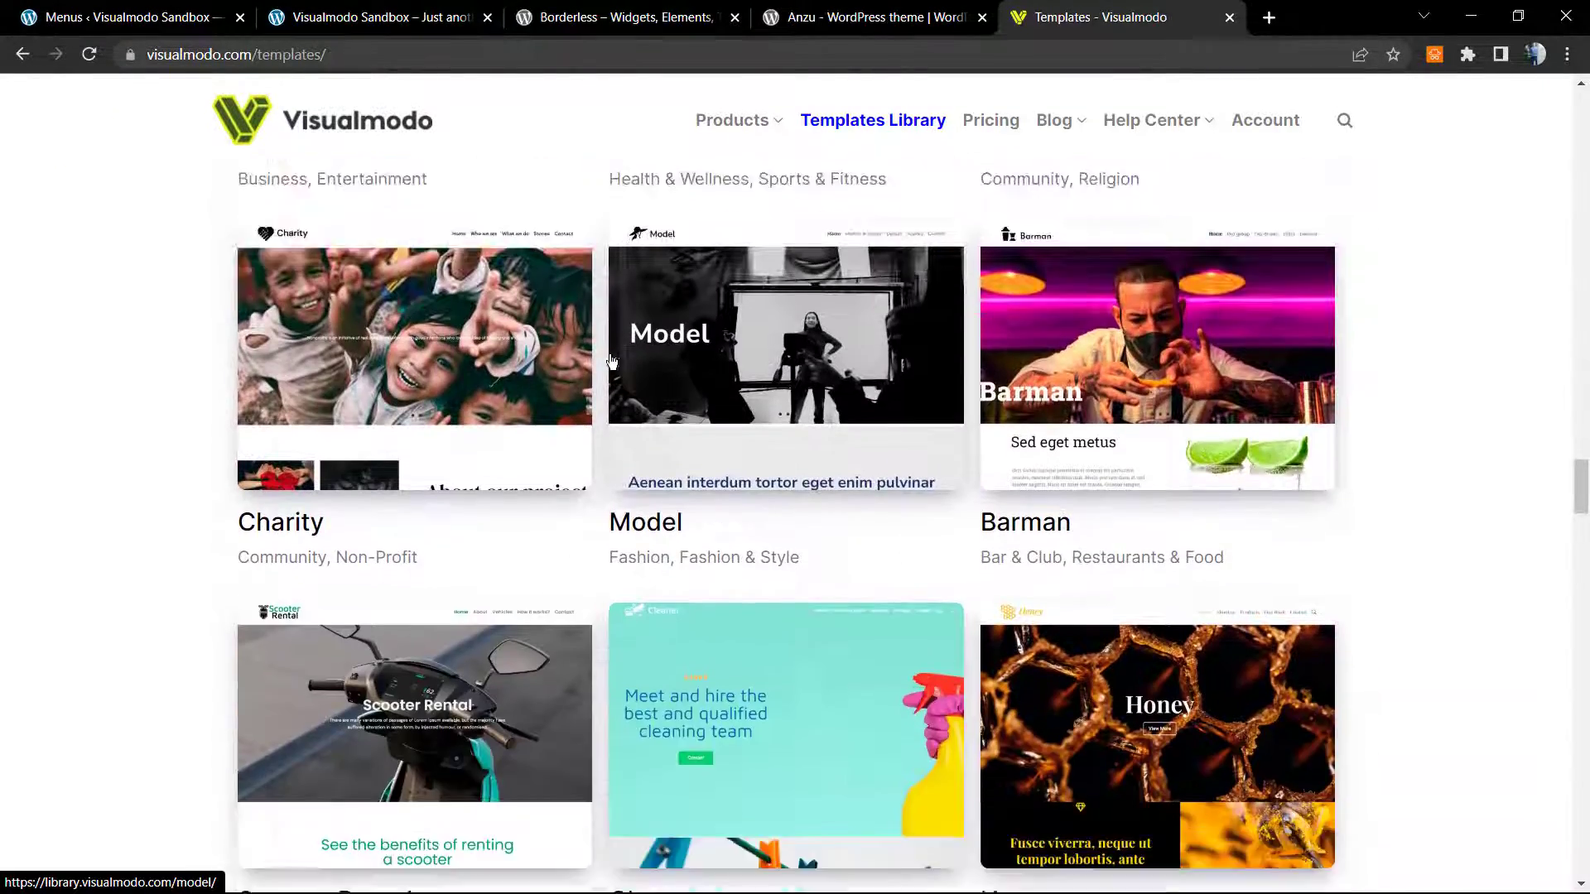
scroll(613, 354, down, 10)
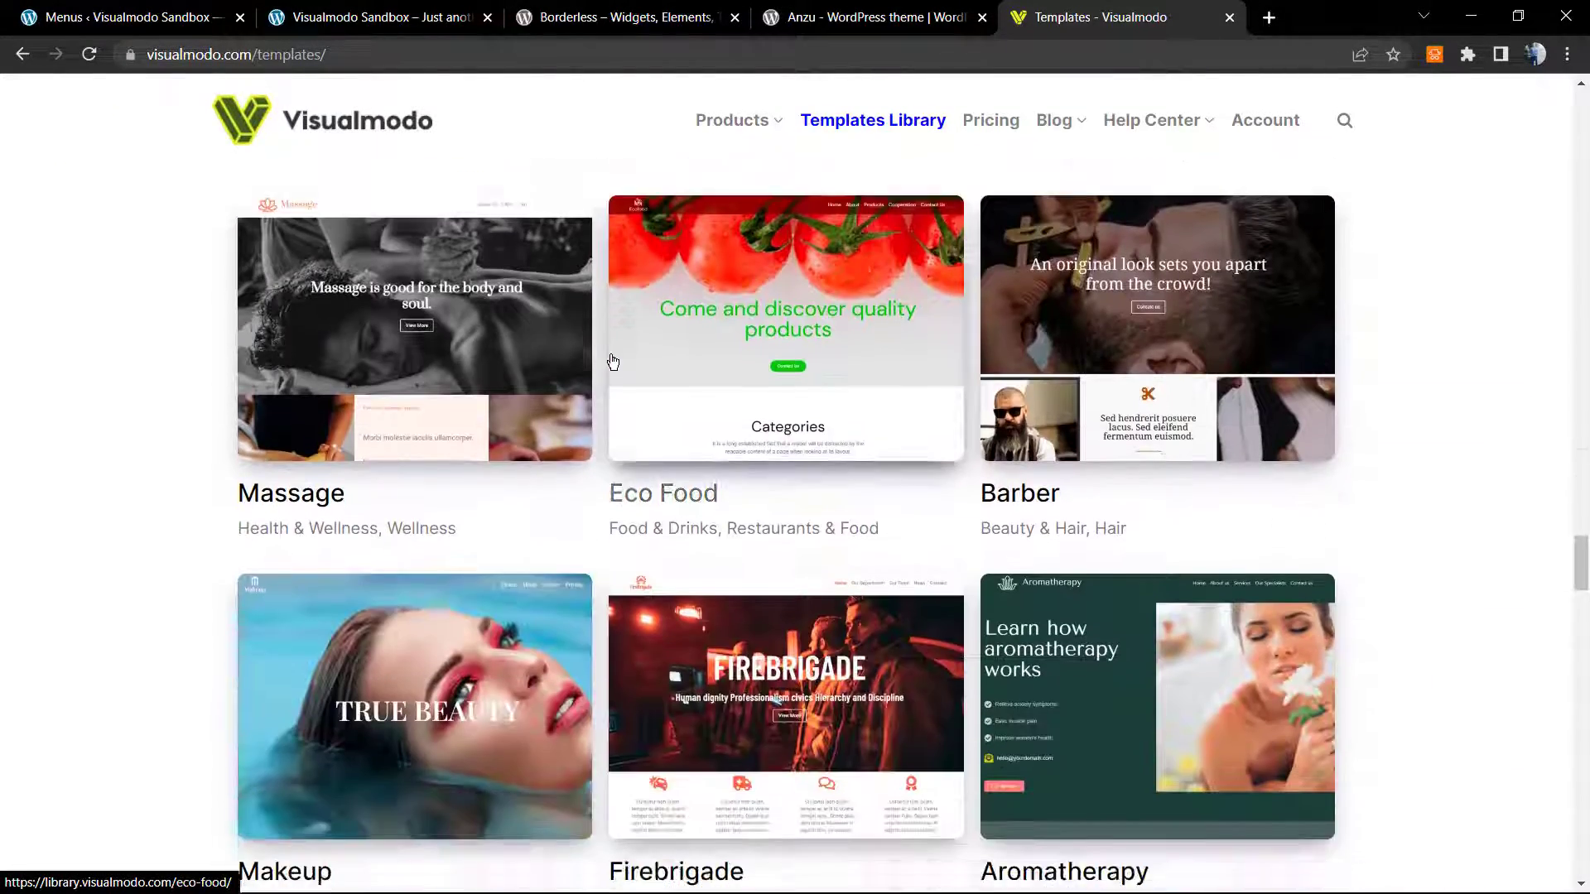
scroll(622, 351, down, 7)
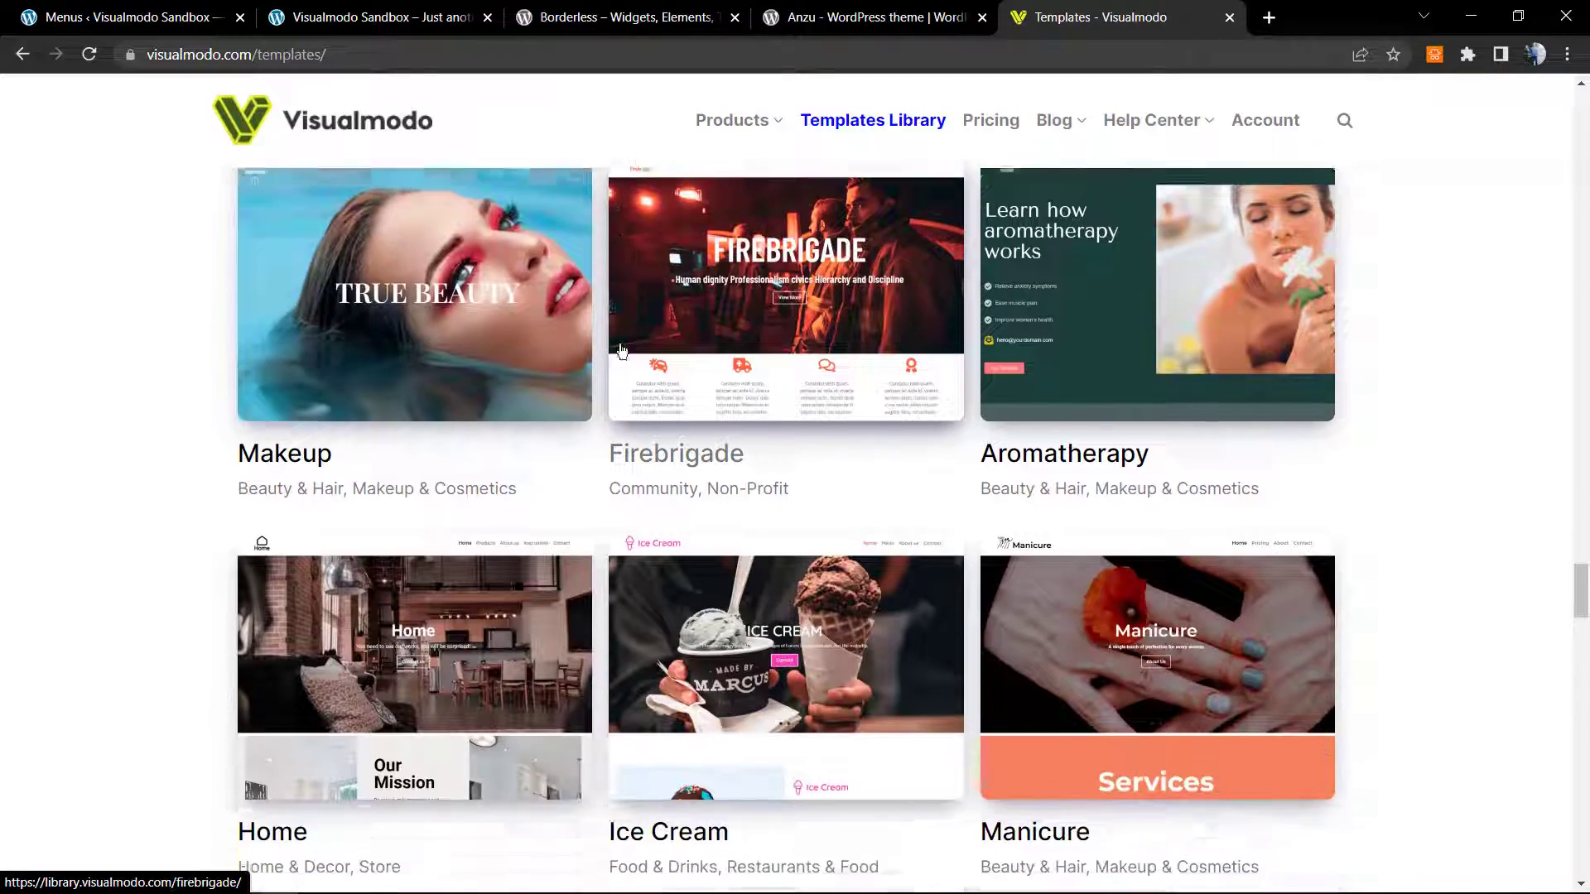
scroll(617, 340, down, 12)
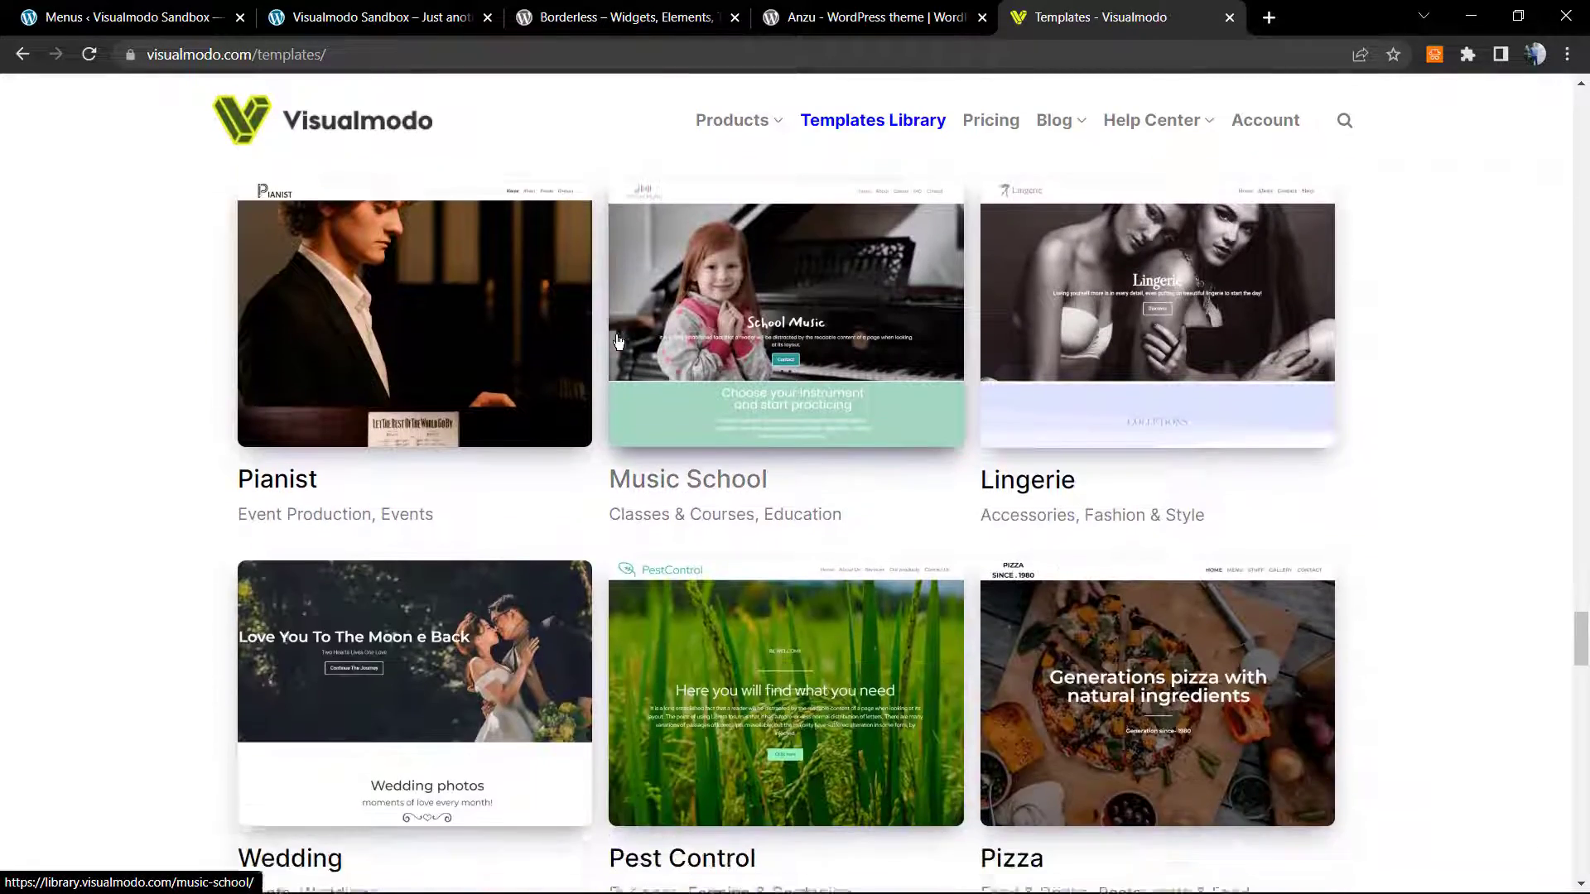
scroll(626, 359, down, 10)
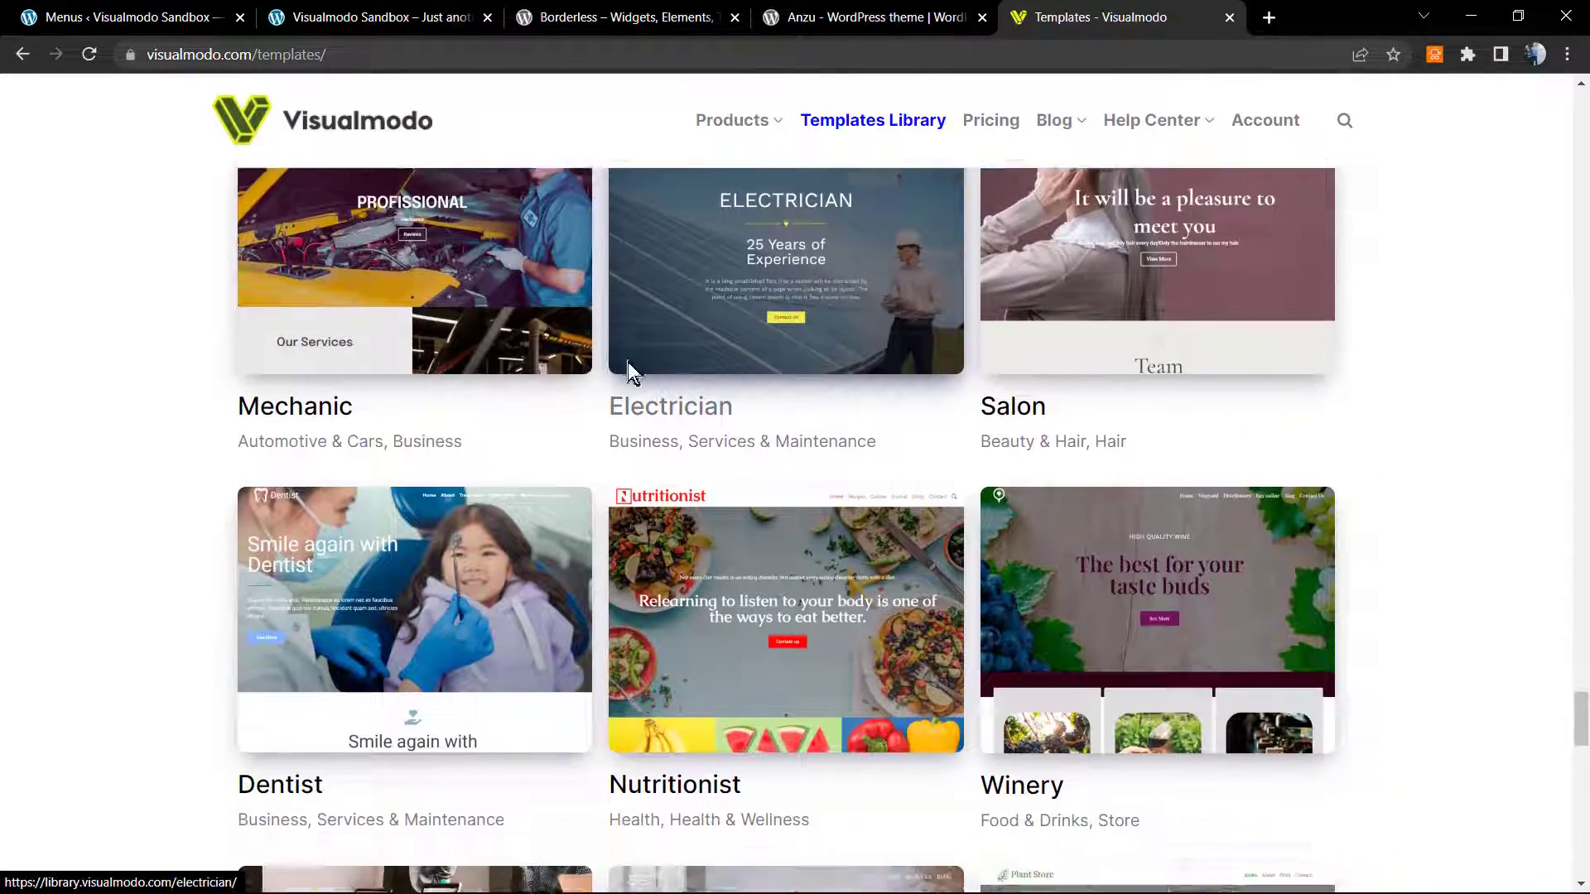
scroll(628, 361, down, 3)
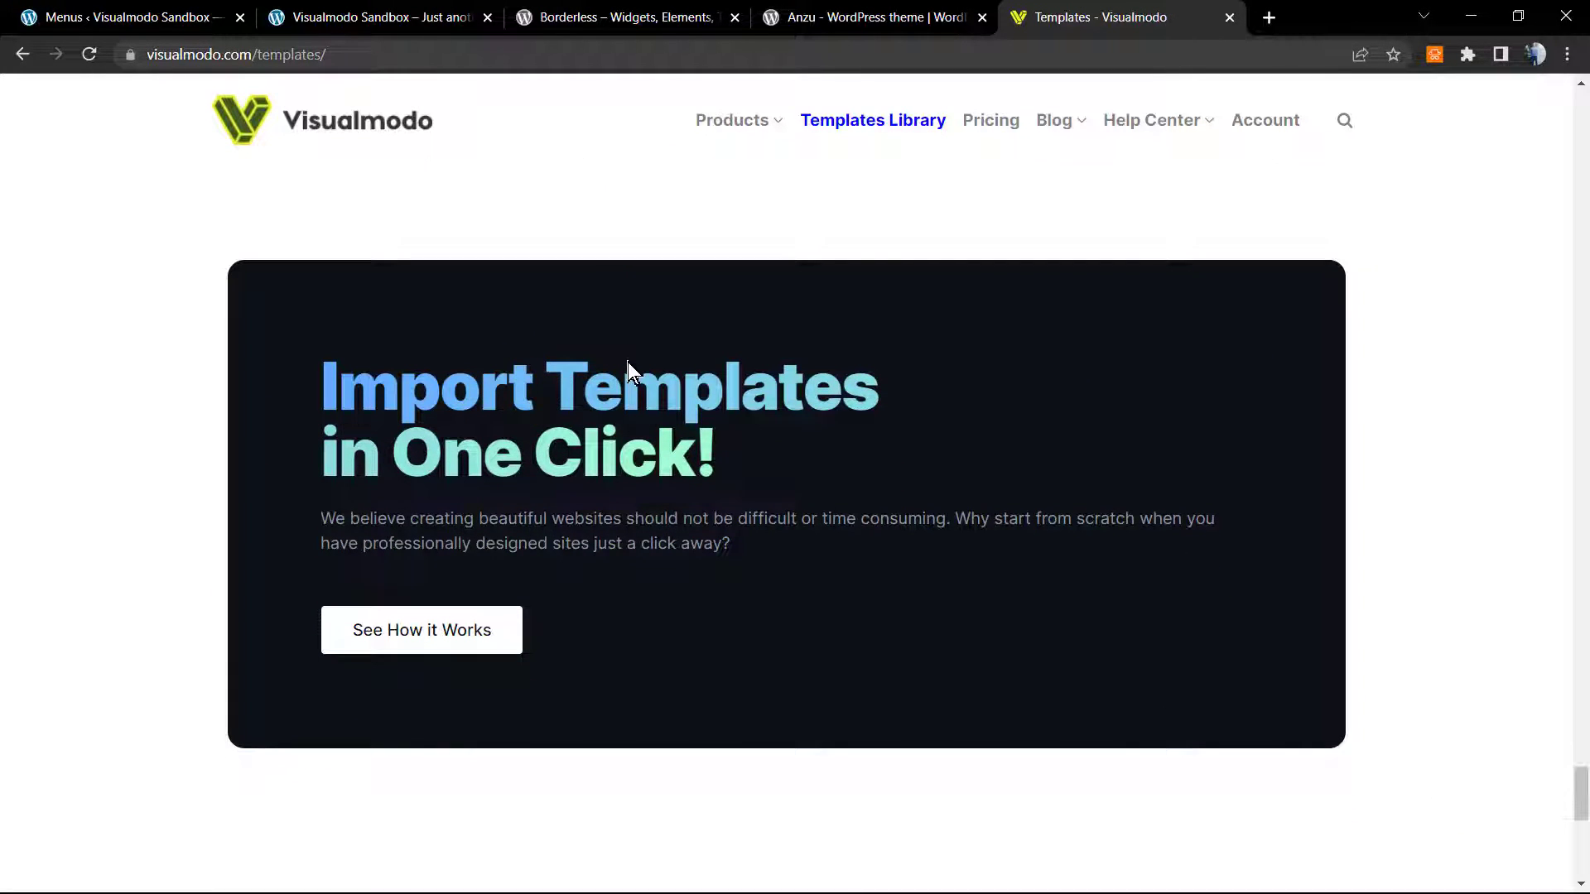
scroll(628, 361, down, 6)
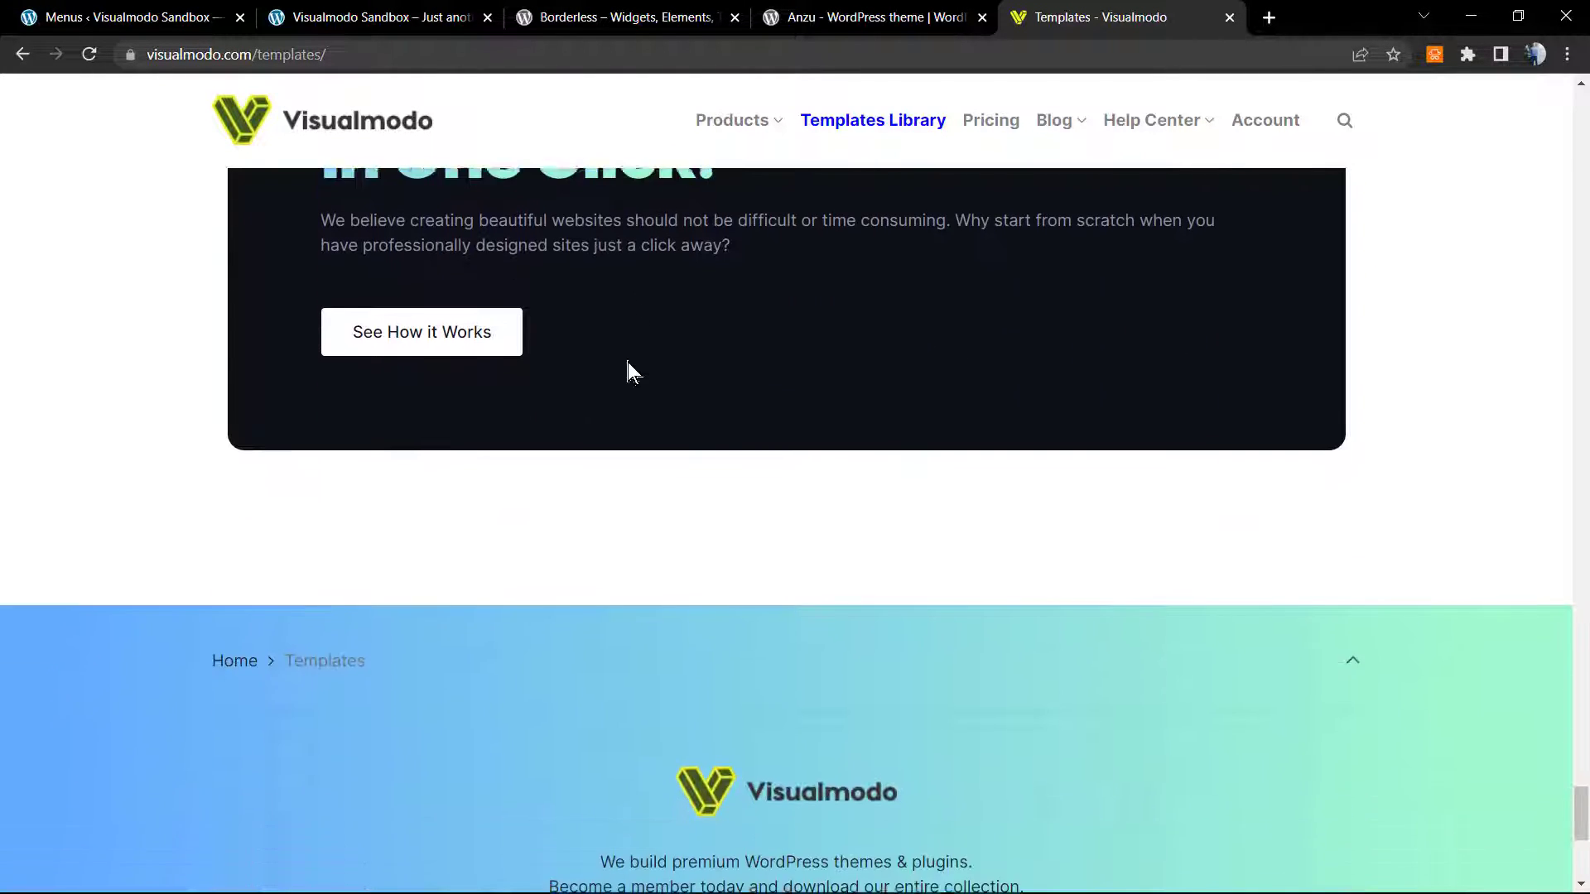
scroll(627, 361, down, 4)
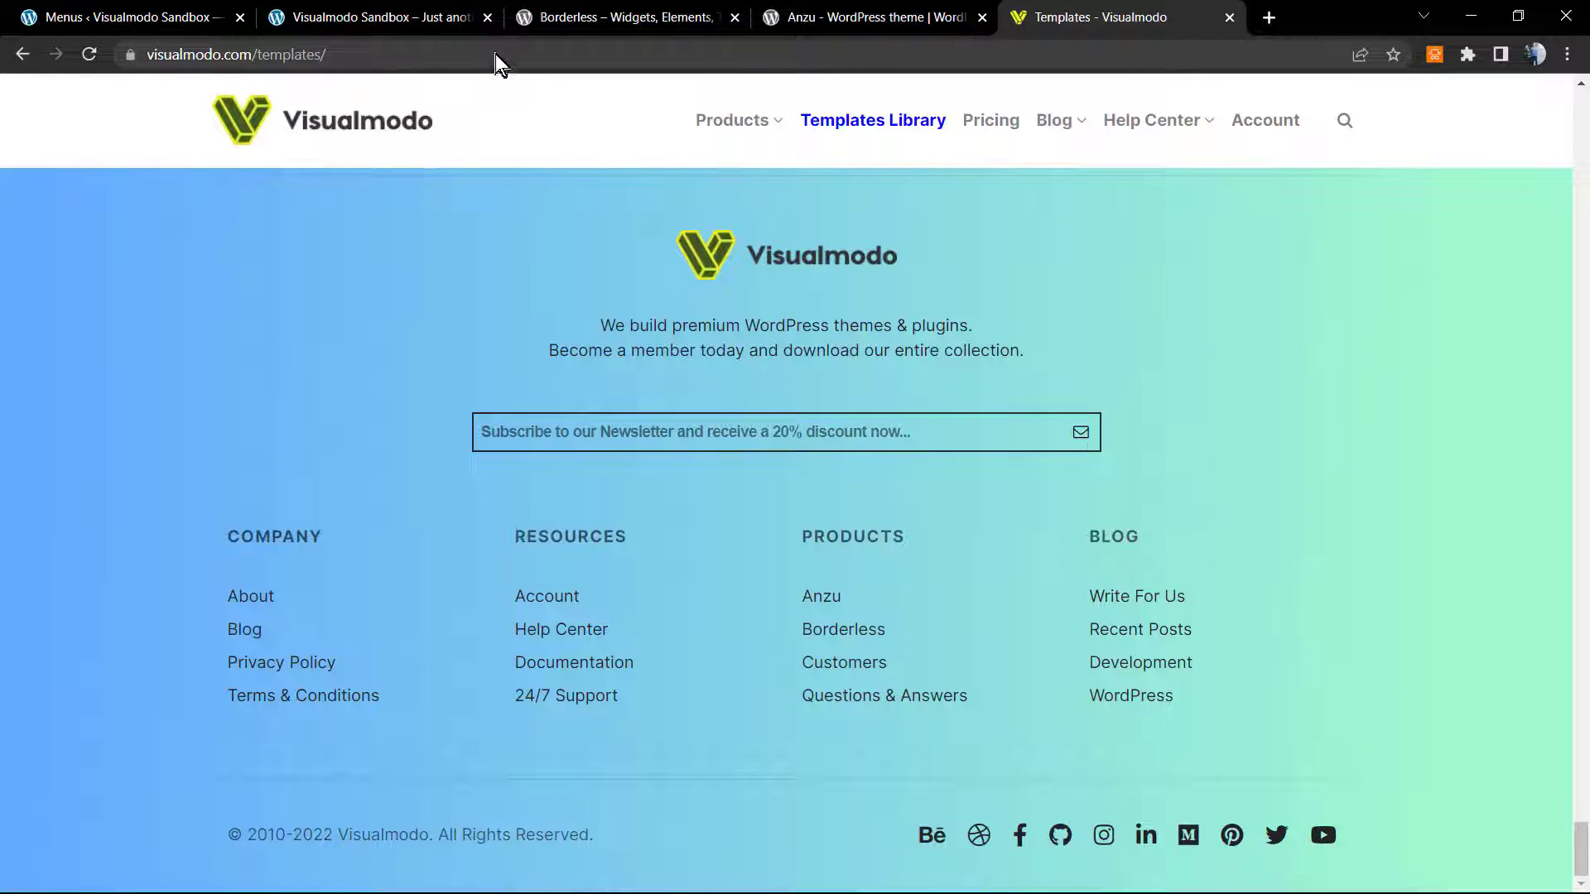